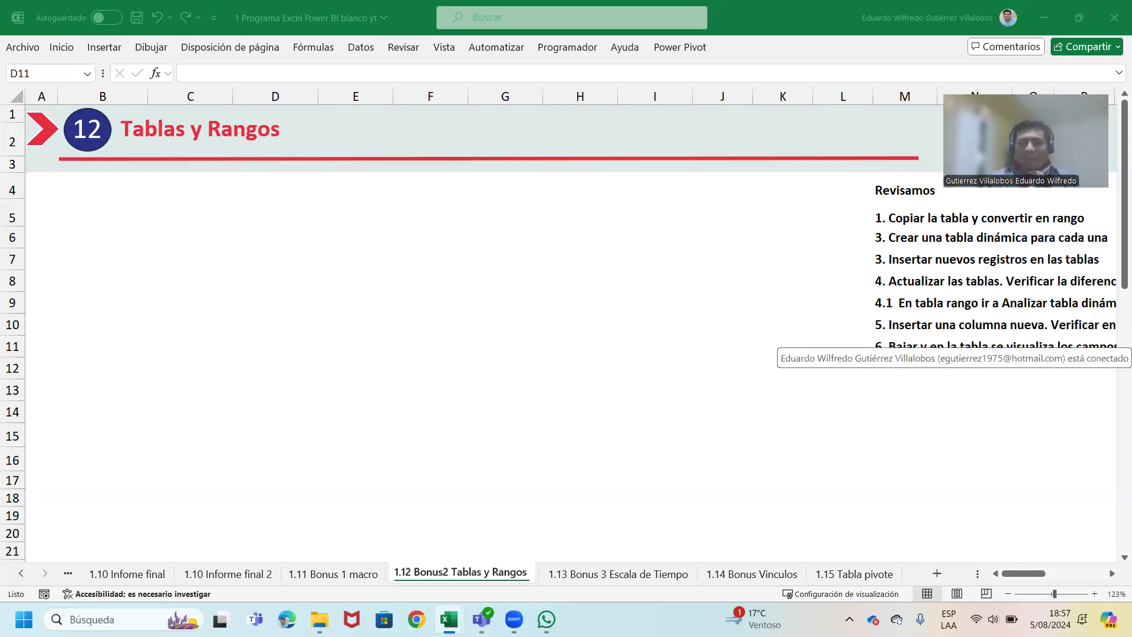
Step: Copy the whole sales table from the '1.2 Revisando tablas' sheet
click(298, 281)
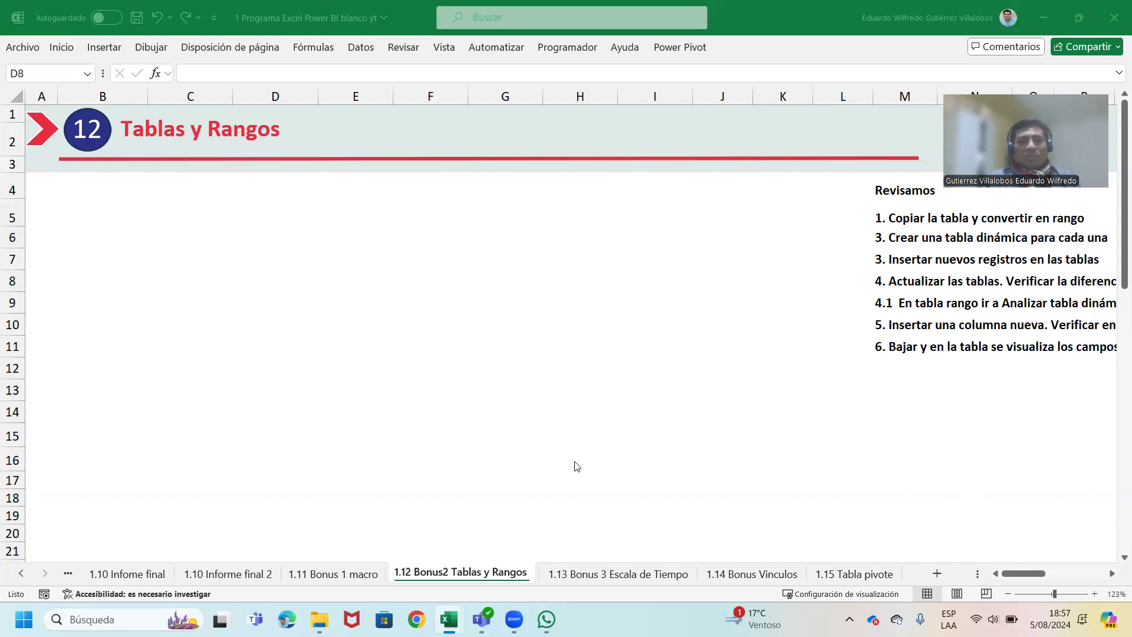
click(22, 574)
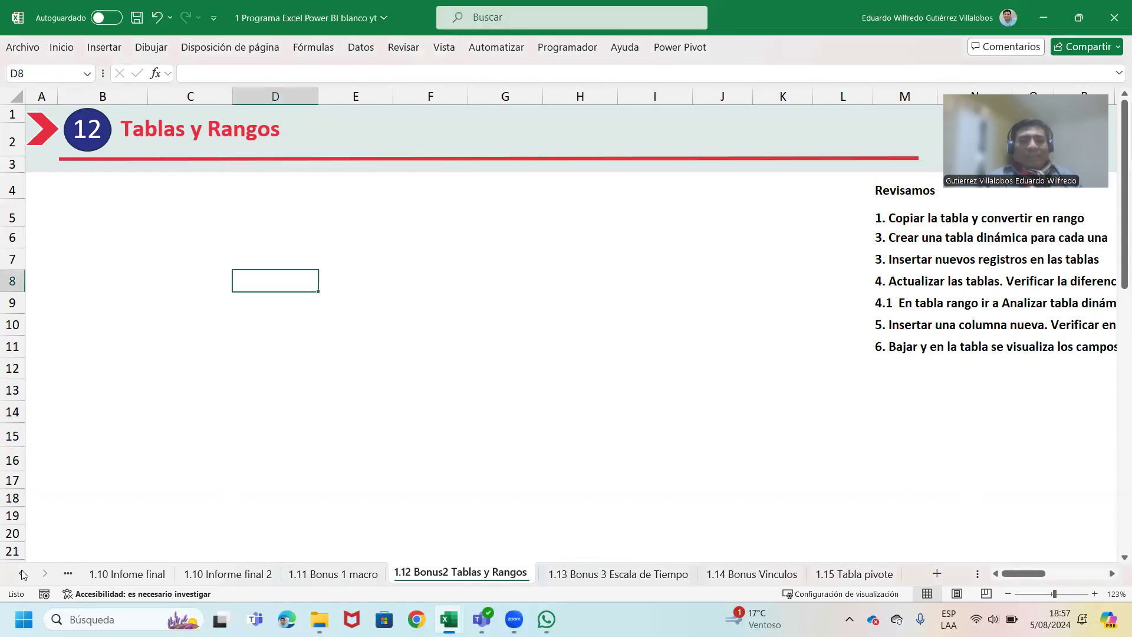
click(22, 574)
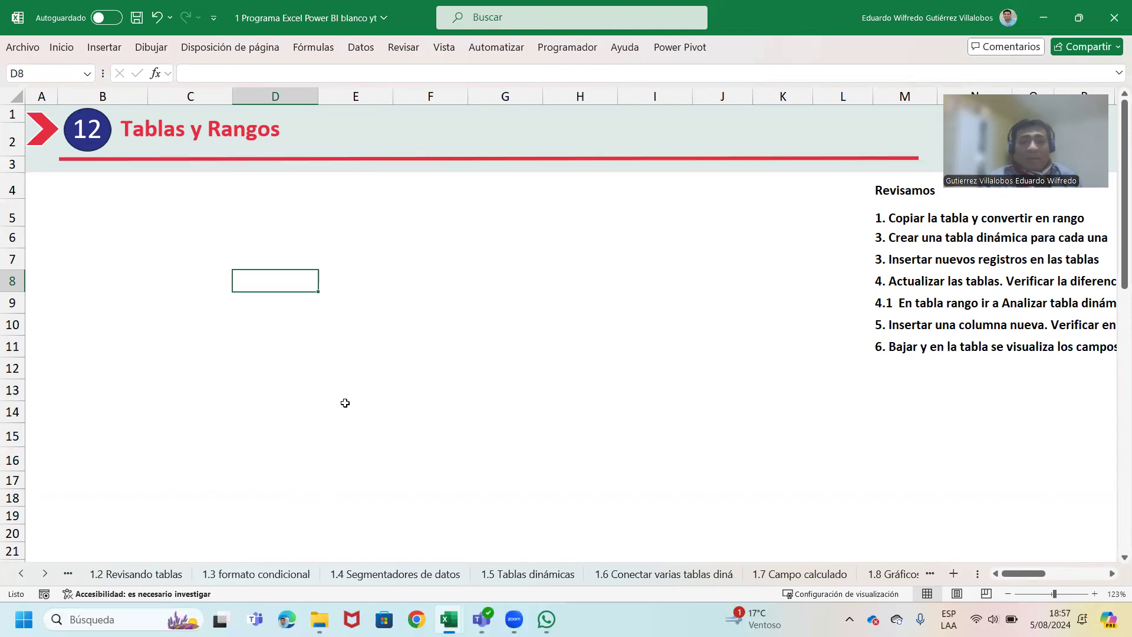
click(22, 574)
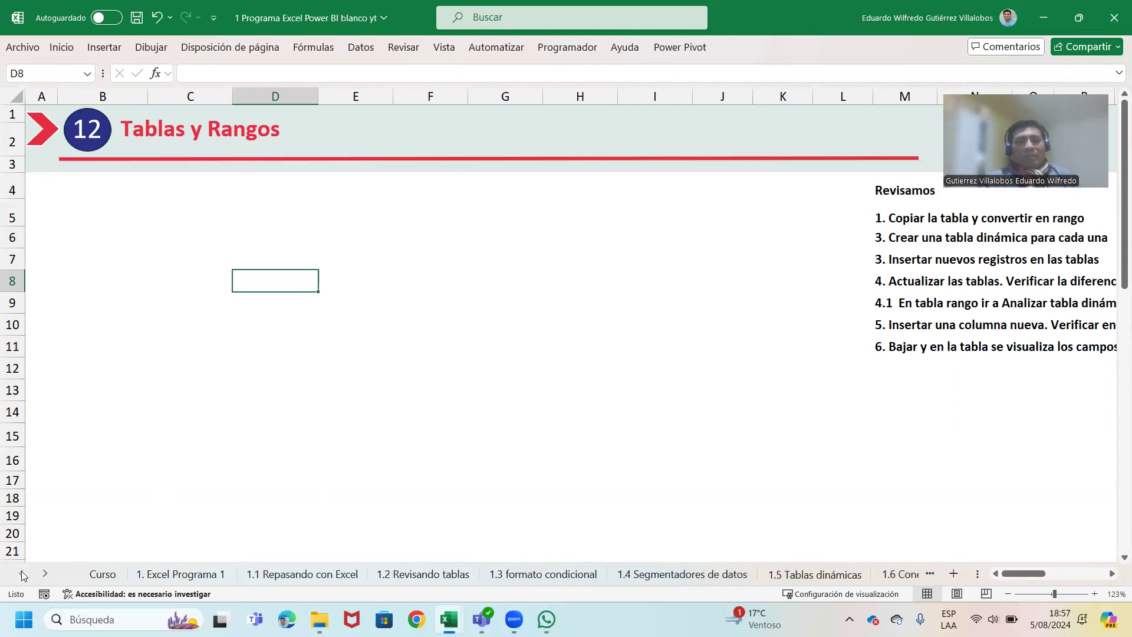
click(440, 575)
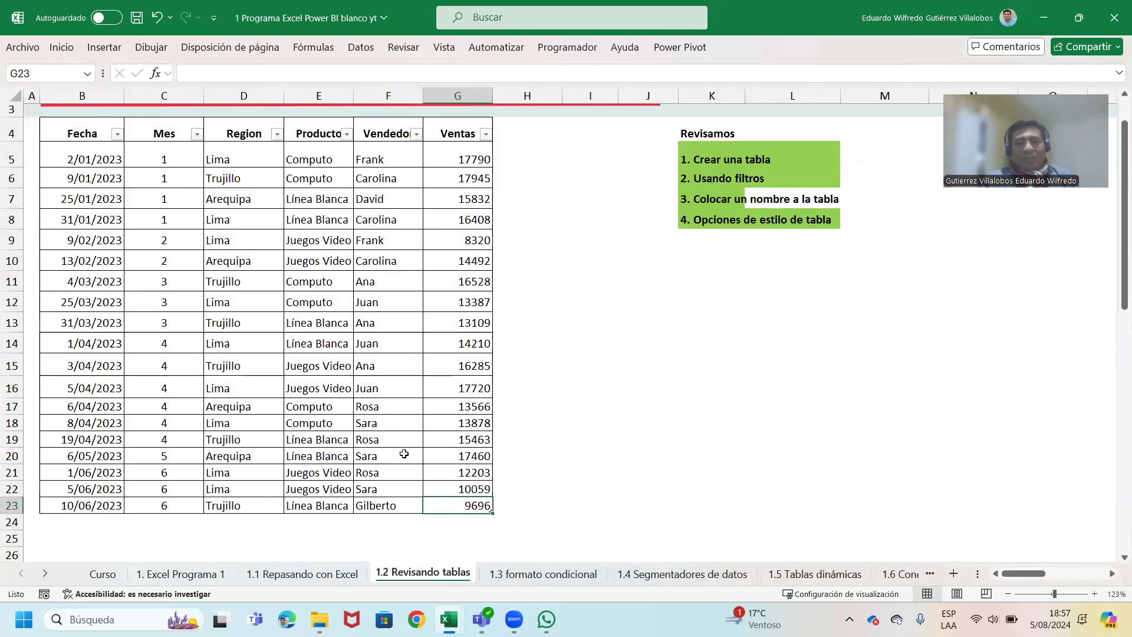
drag(102, 131, 460, 511)
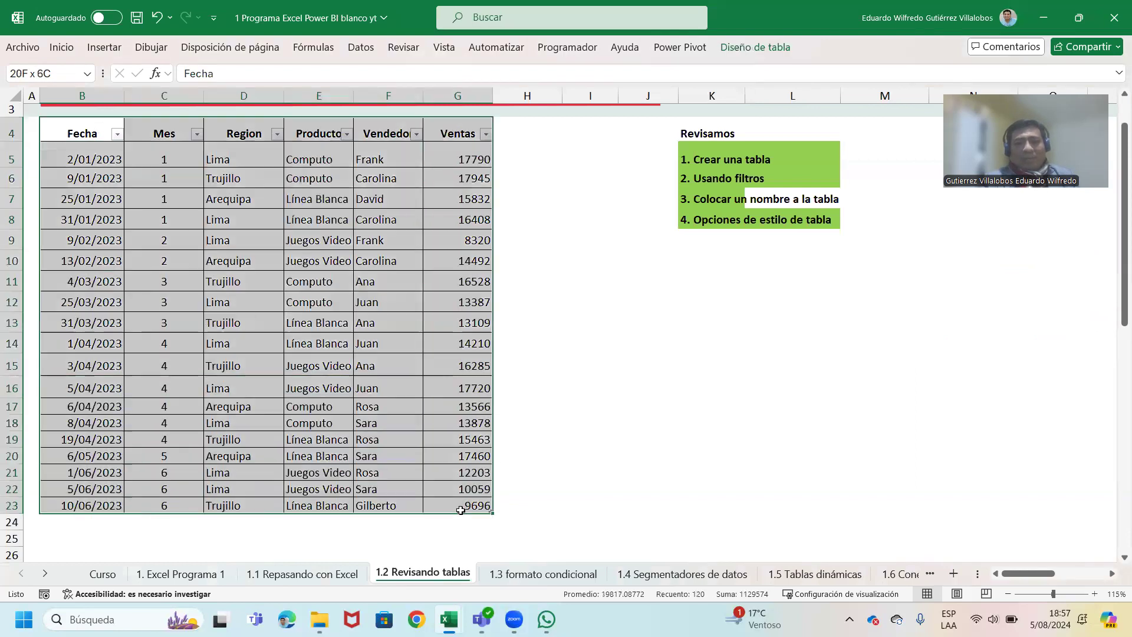
key(ctrl+c)
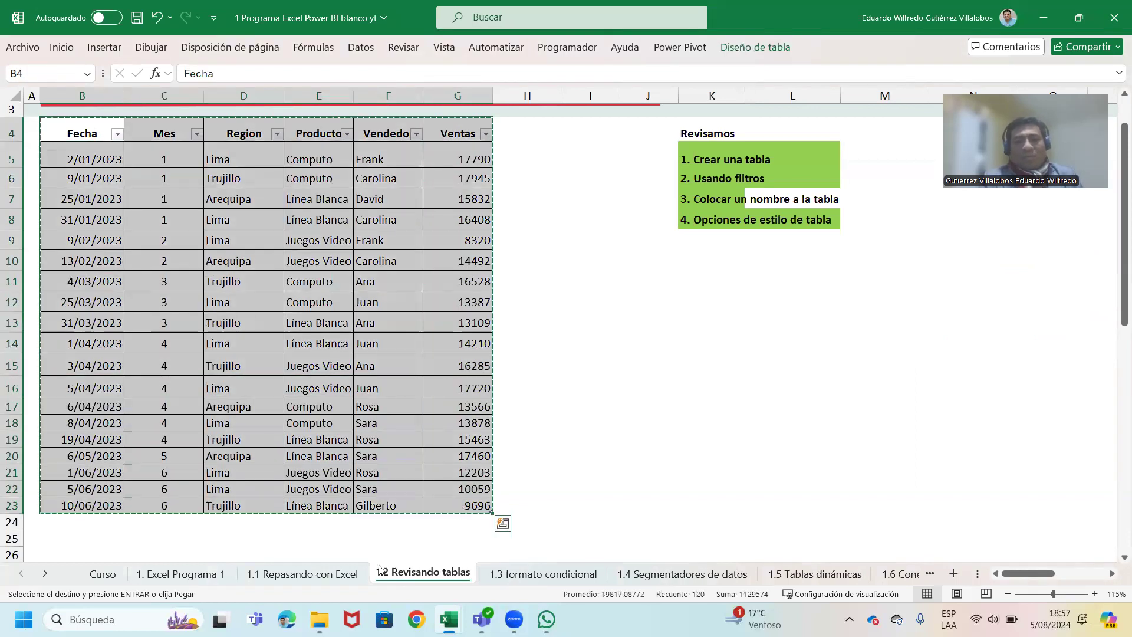
Step: Go back to the '1.12 Bonus2 Tablas y Rangos' sheet and pick B5 as the paste spot
click(45, 573)
click(45, 573)
click(46, 574)
click(46, 573)
click(45, 573)
click(45, 573)
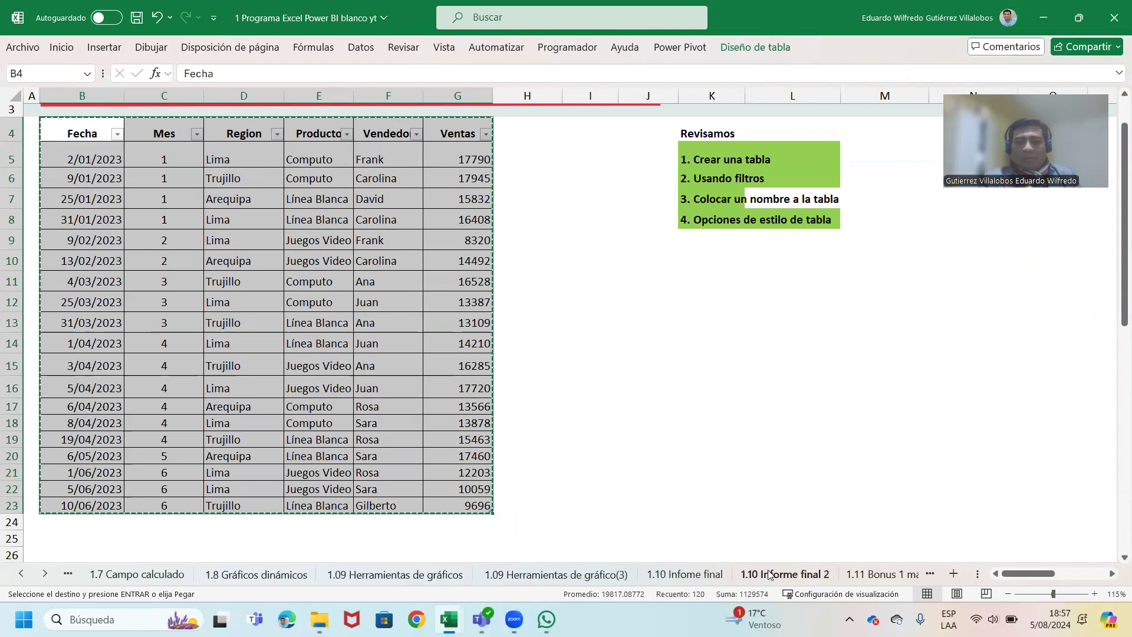
click(46, 574)
click(46, 573)
click(45, 573)
click(604, 577)
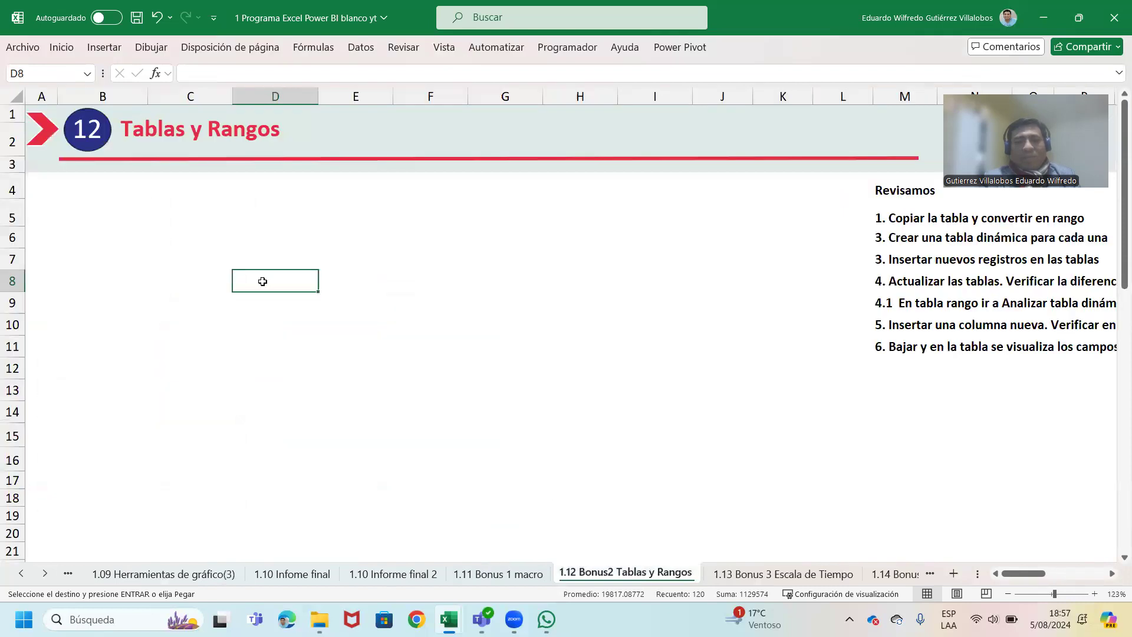
click(82, 210)
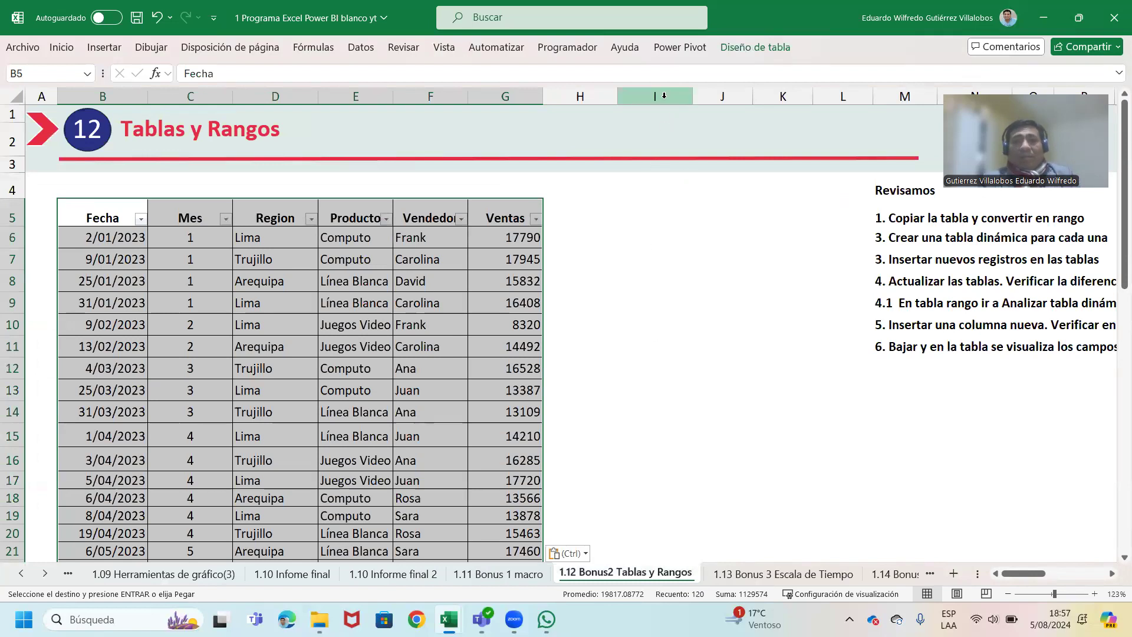
Step: Insert three blank columns at I:K beside the first table
drag(655, 96, 772, 92)
right_click(771, 92)
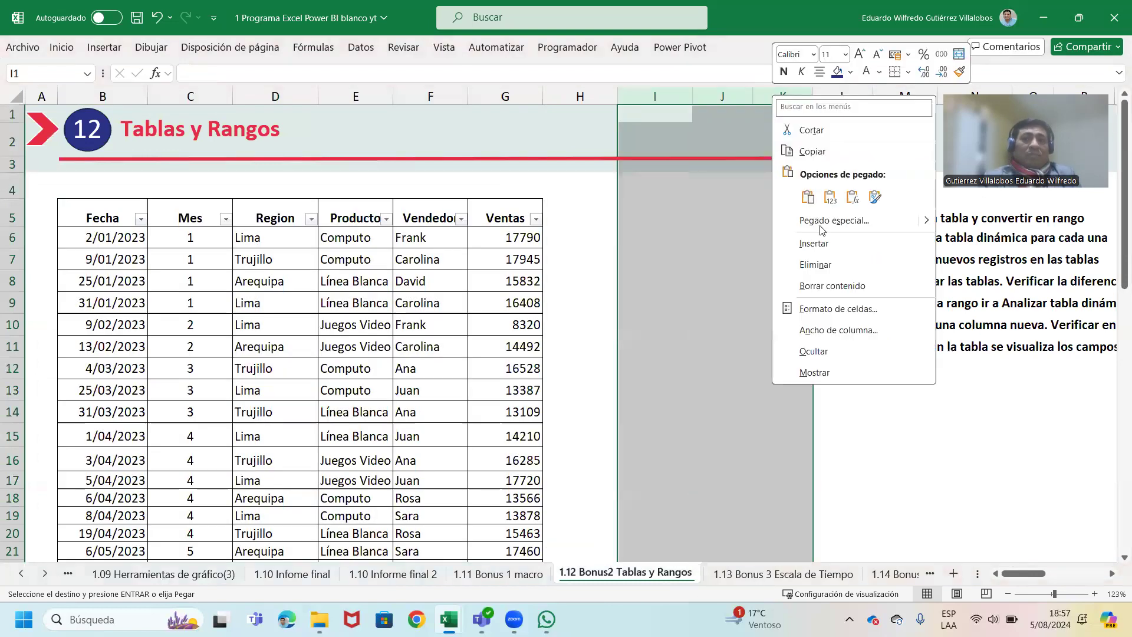
click(819, 260)
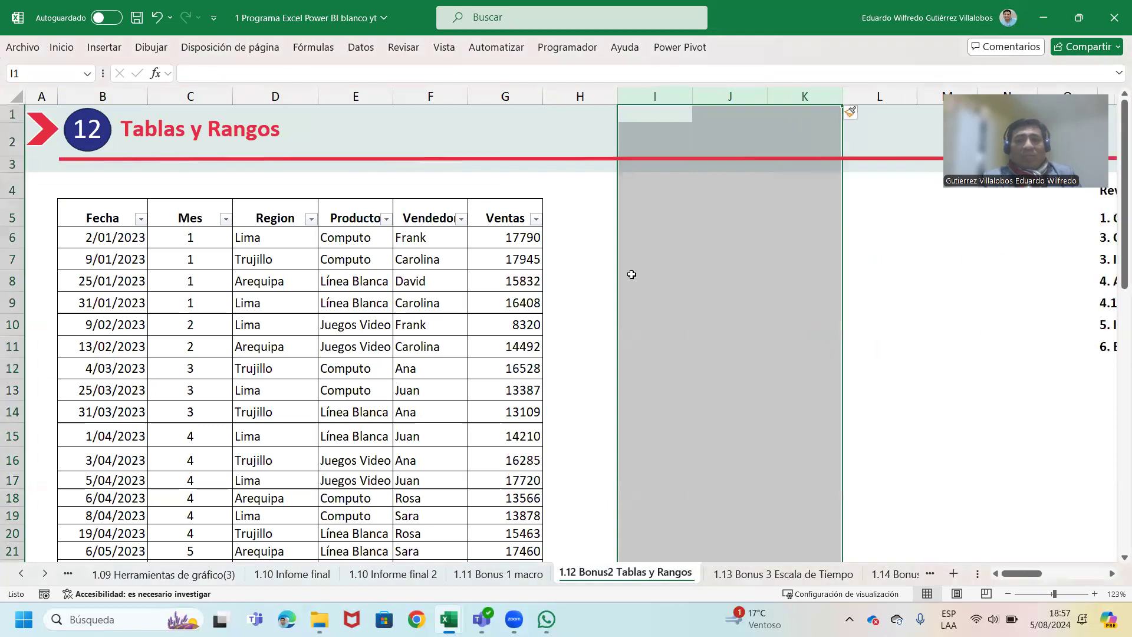
click(632, 274)
Step: Narrow the table's columns B, C, D and G
click(96, 210)
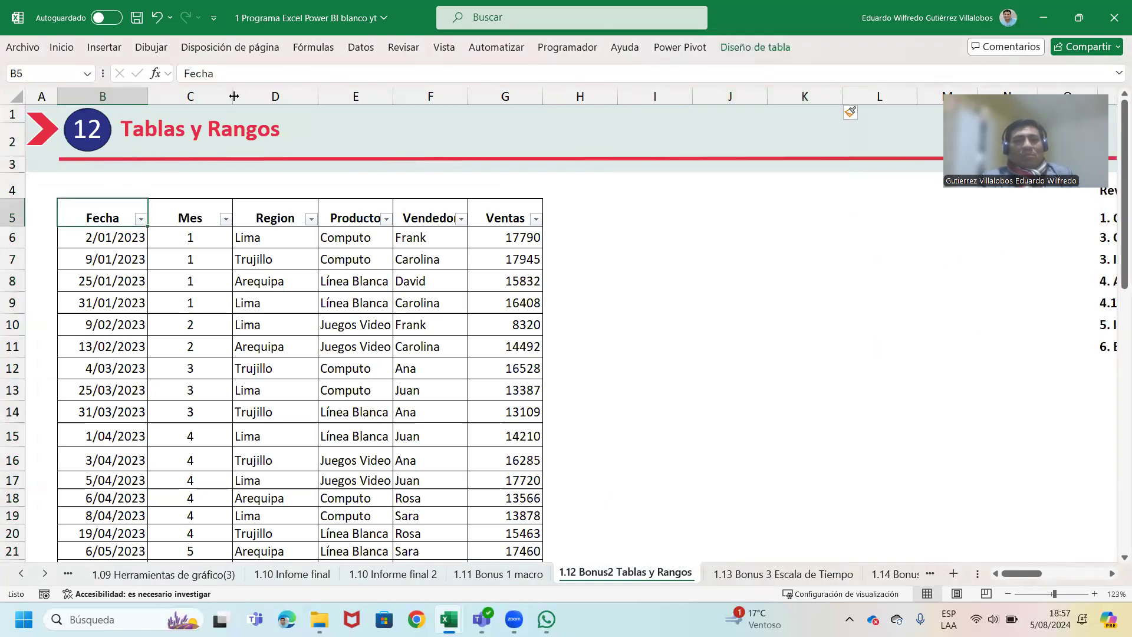
drag(233, 97, 211, 97)
drag(296, 96, 275, 96)
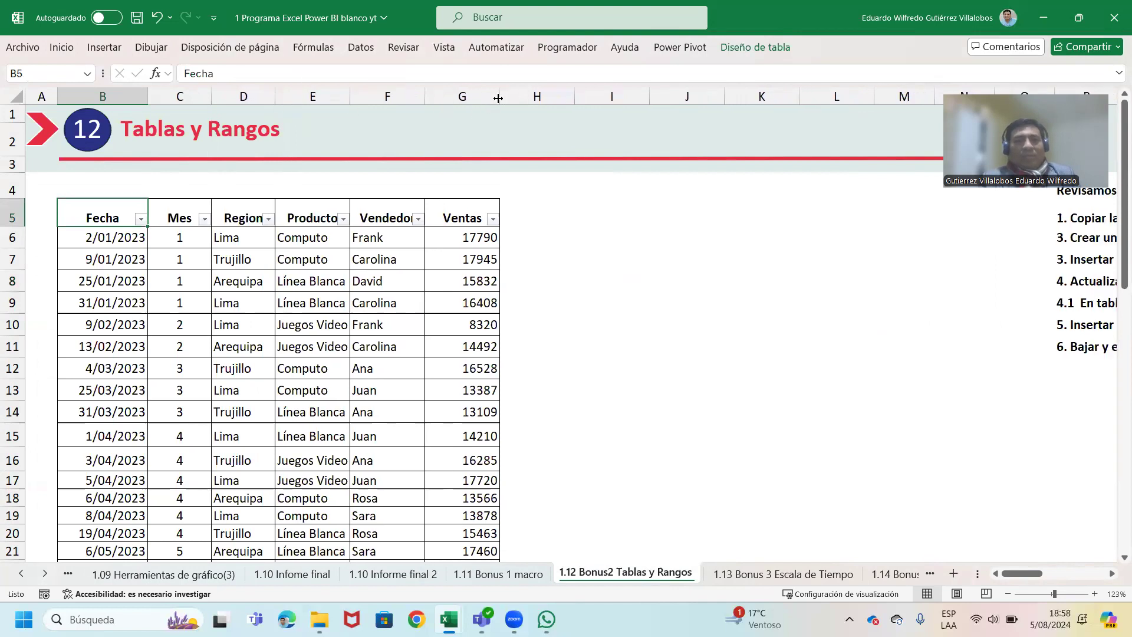
drag(499, 98, 489, 97)
drag(152, 99, 141, 99)
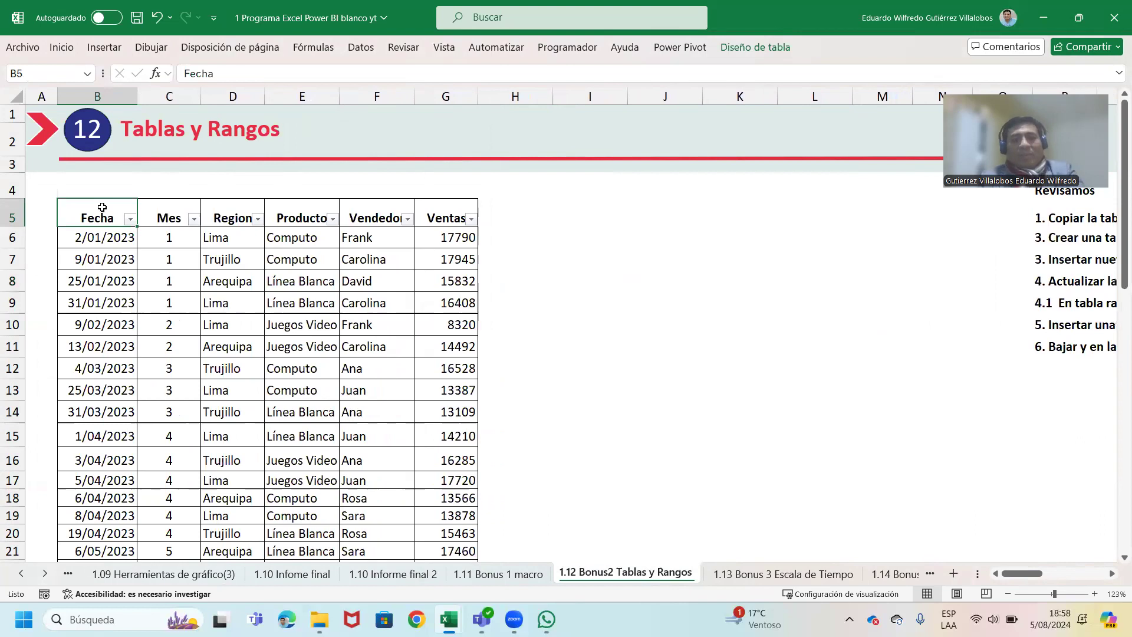
Step: Paste a second copy of the sales table at J5 and clear the copy outline
scroll(103, 209, down, 1)
key(ctrl+a)
key(ctrl+c)
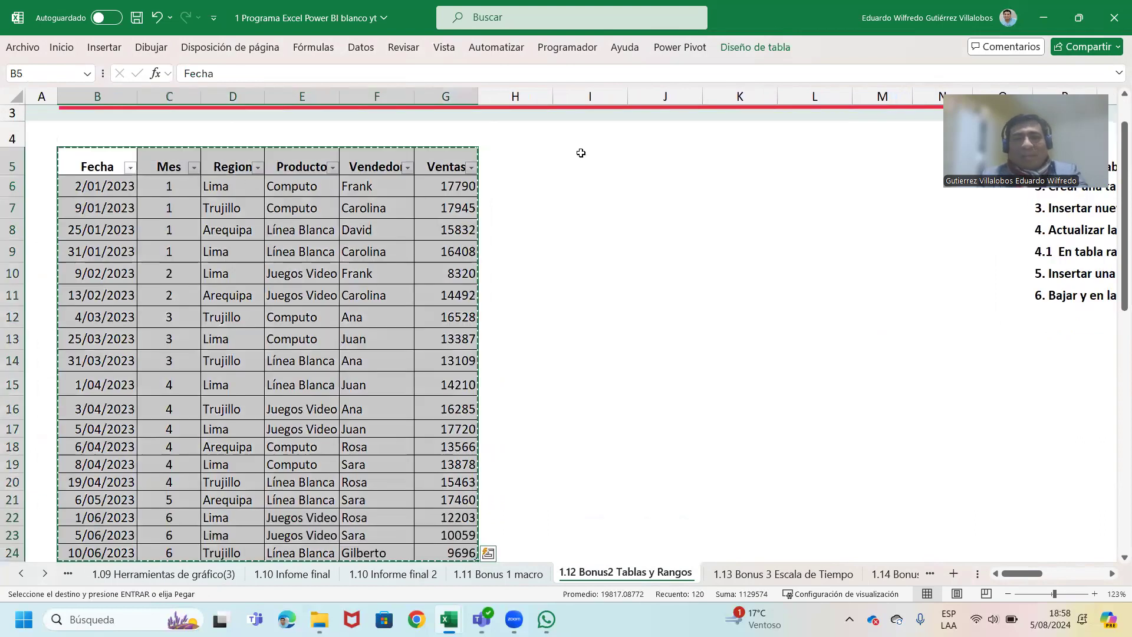
click(581, 154)
click(650, 156)
key(ctrl+v)
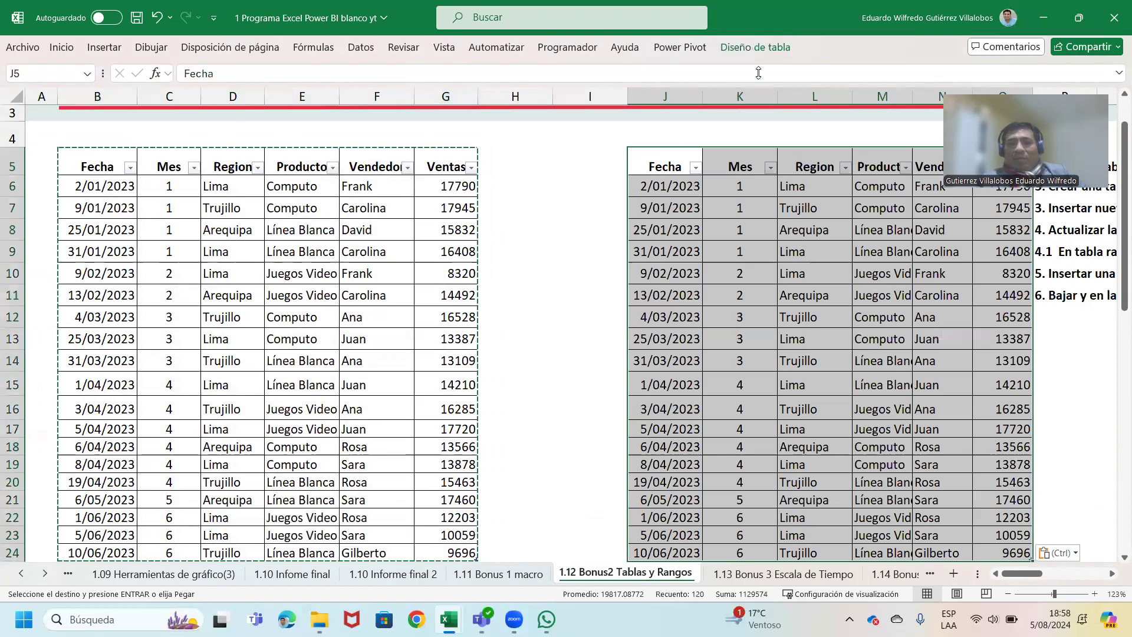
right_click(1069, 87)
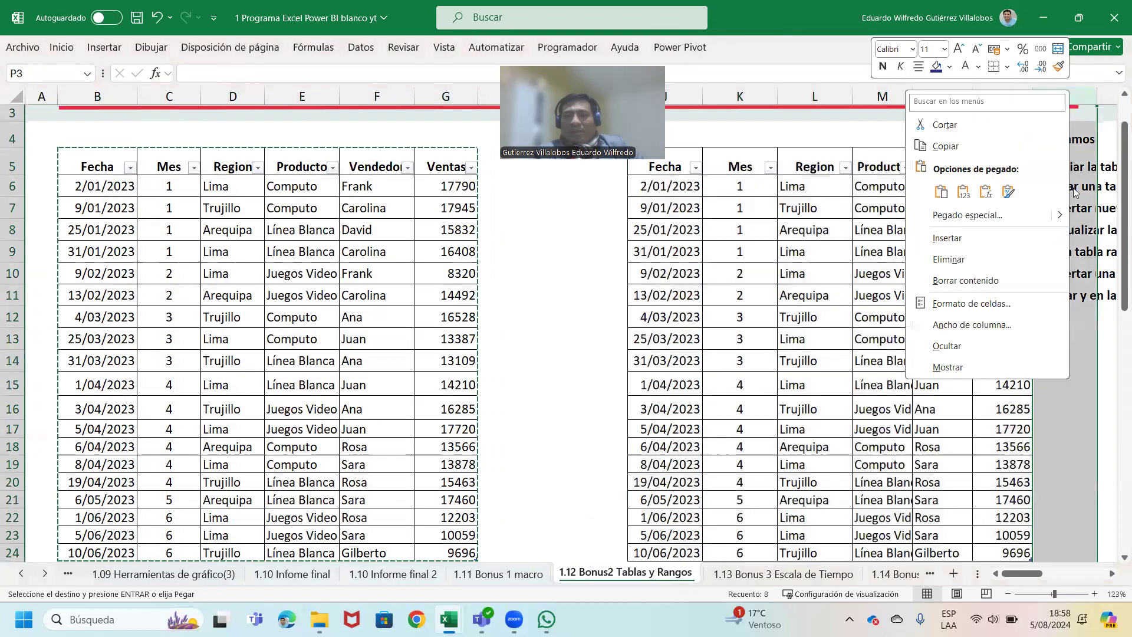
key(Escape)
right_click(1070, 96)
key(Escape)
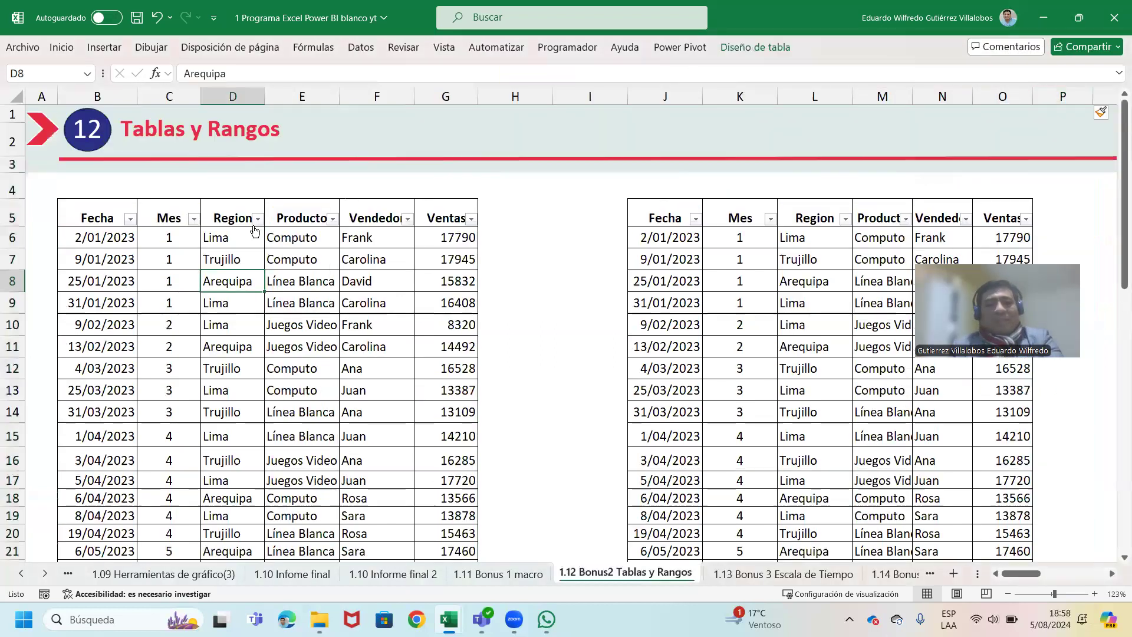
Step: Select the left table's data, starting from the Arequipa cell D8
click(253, 230)
scroll(253, 226, up, 1)
key(ctrl+a)
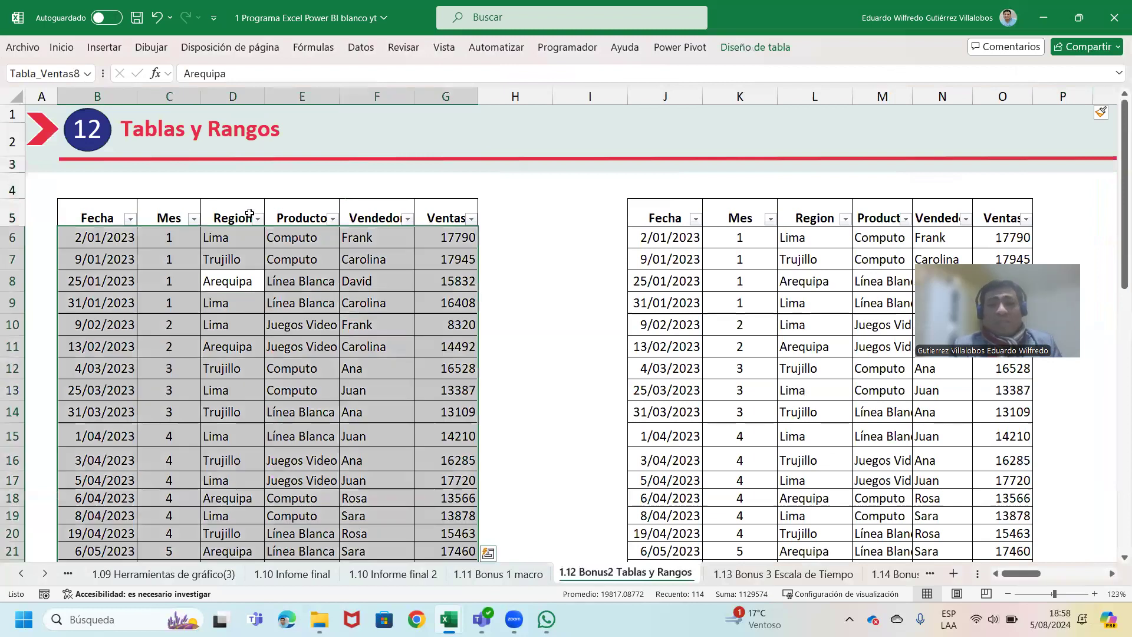
Step: Convert the left sales table at B5 into a normal range, confirming with Sí
click(756, 47)
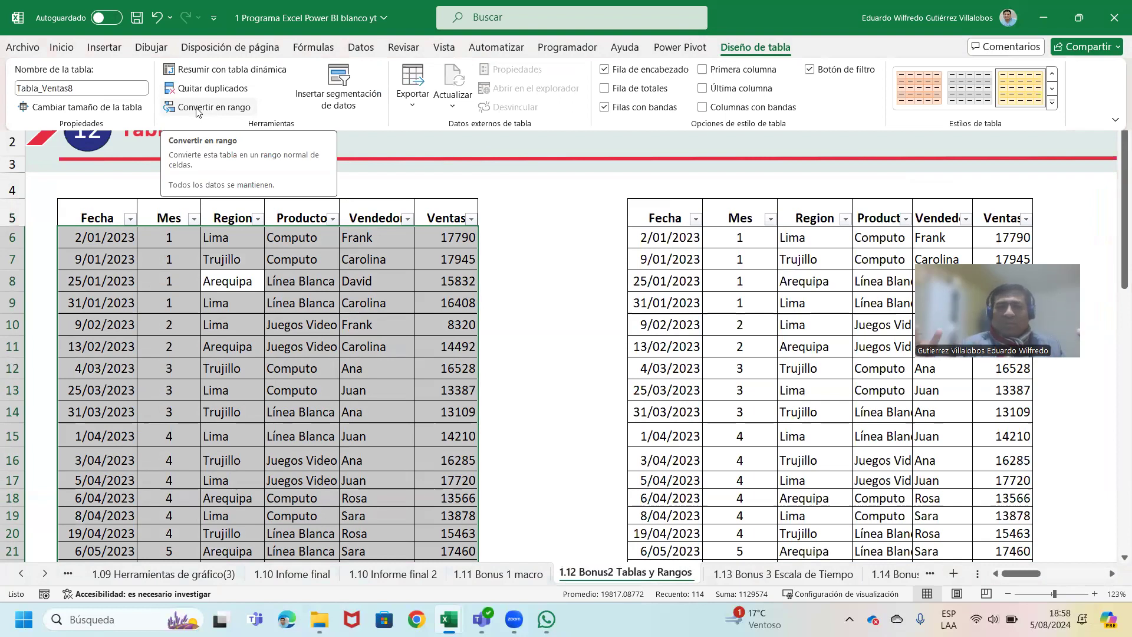
click(198, 107)
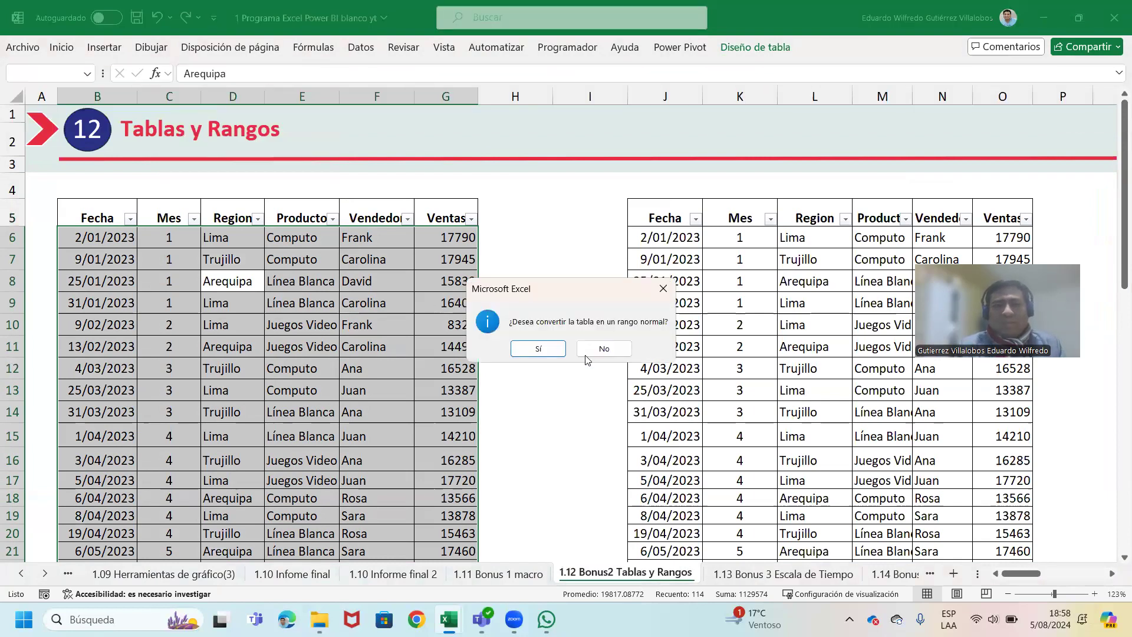
click(542, 349)
click(544, 285)
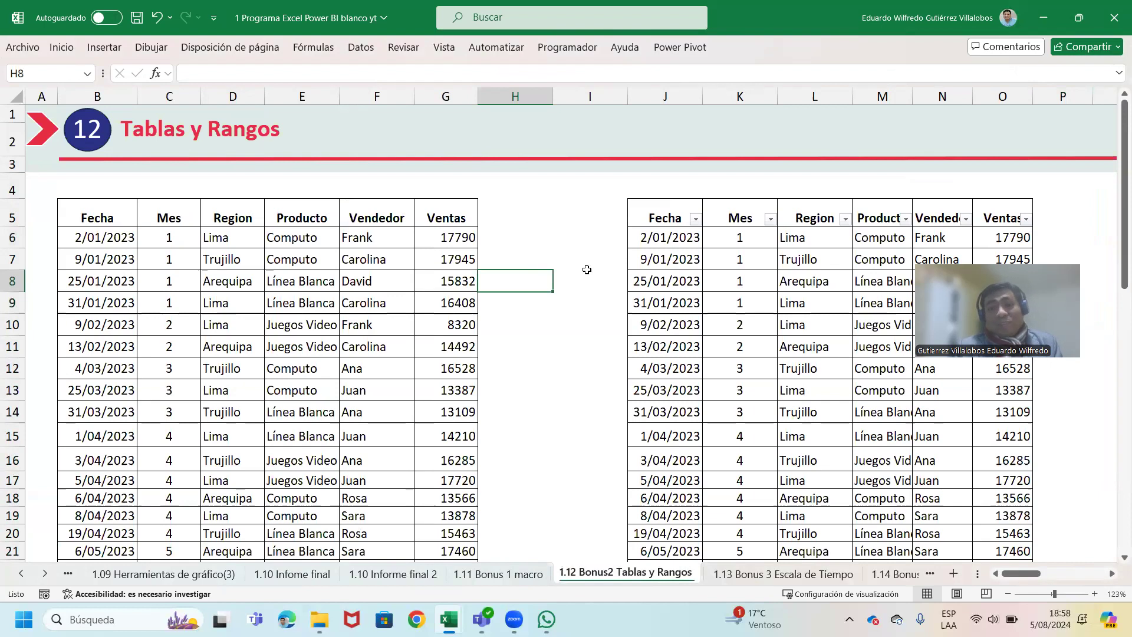
Step: Select the whole right-hand table from its Fecha header at J5
click(685, 260)
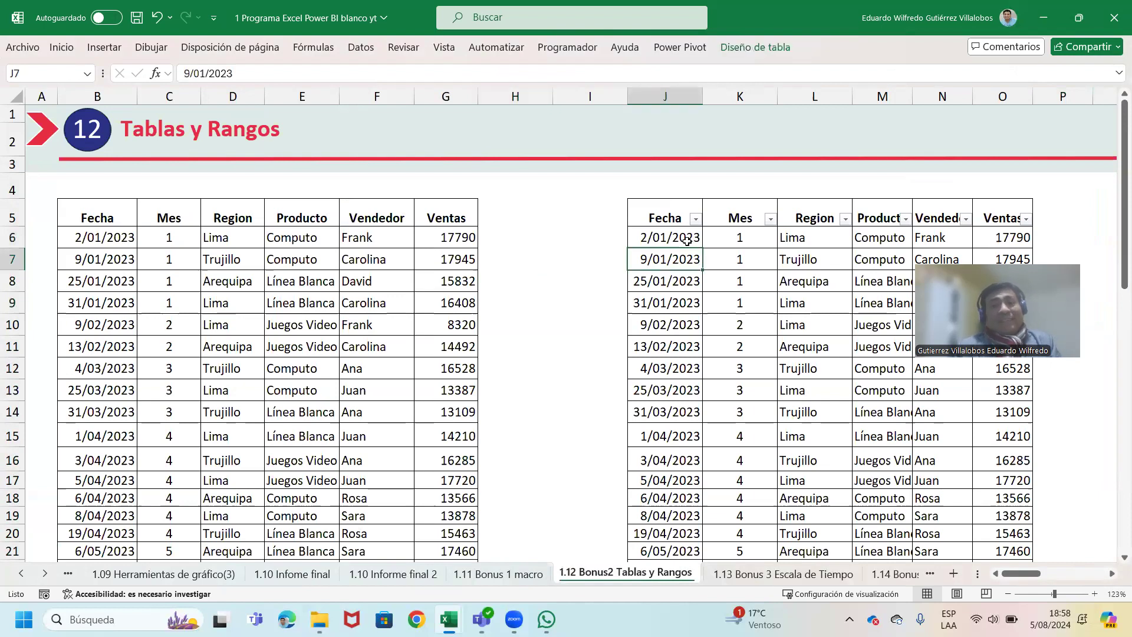
click(674, 211)
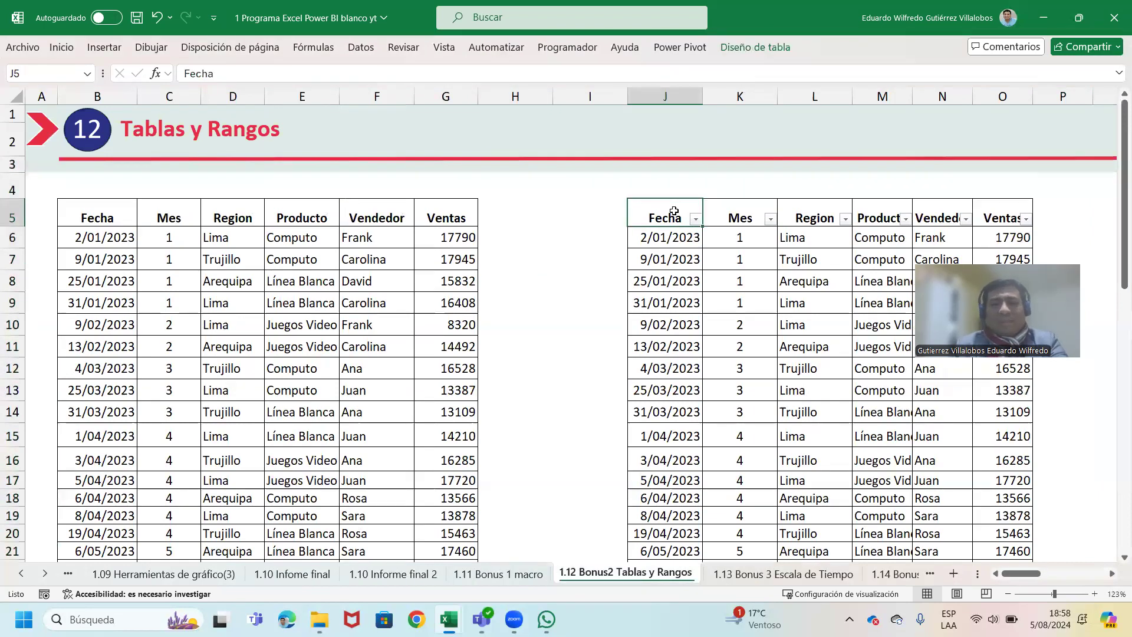
key(ctrl+shift+Down)
key(ctrl+shift+Right)
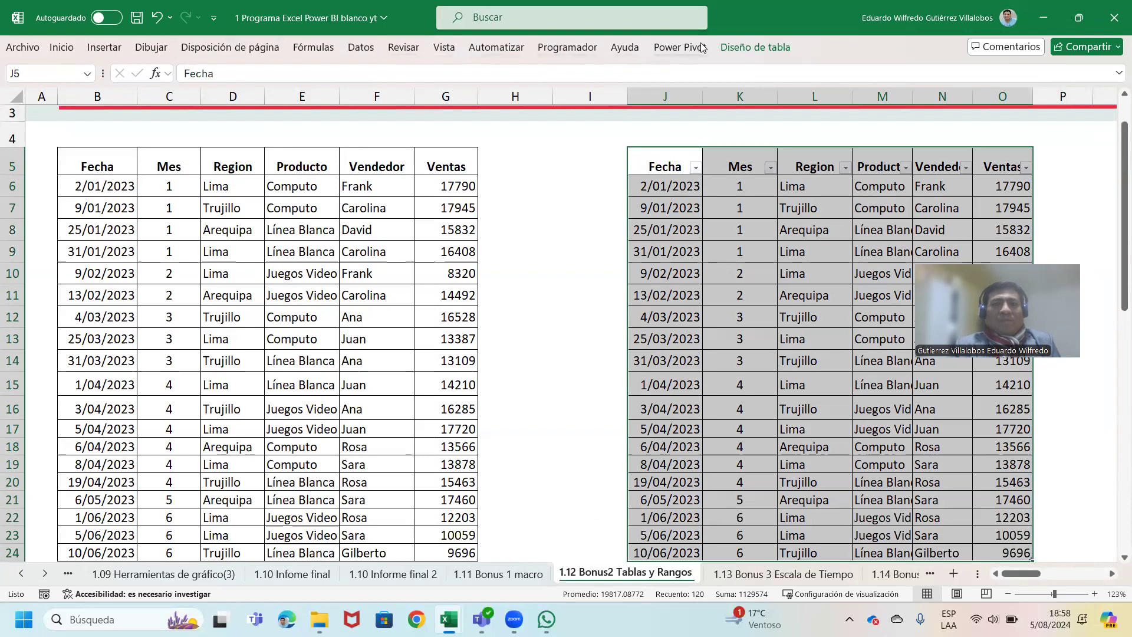
Step: Remove the filter arrows from the headers of the table copy at J5
click(754, 49)
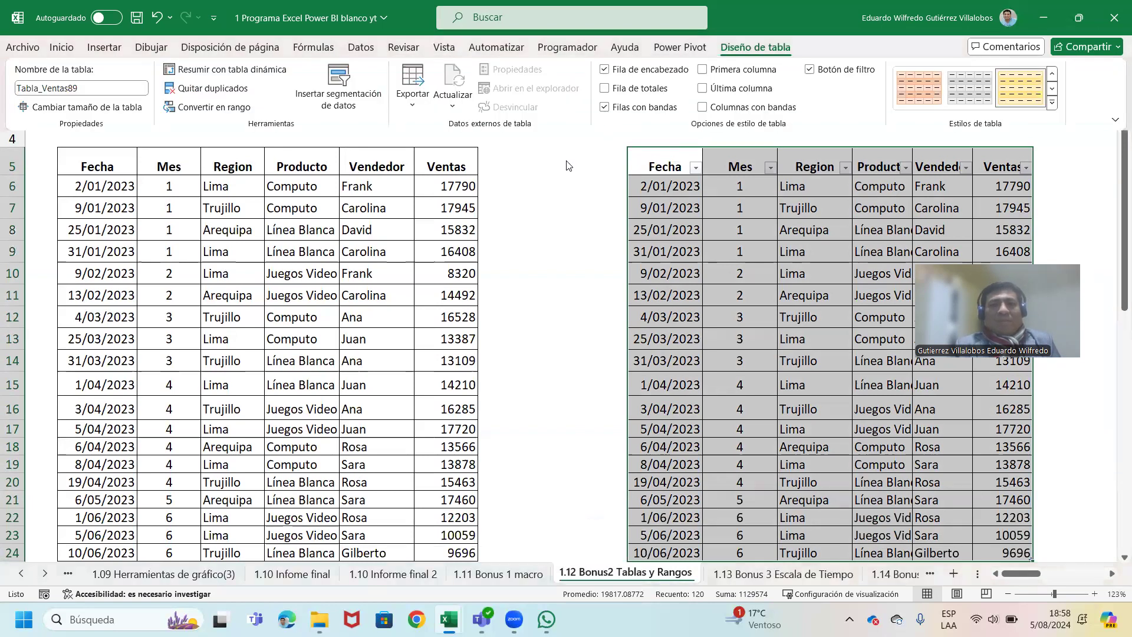
click(541, 178)
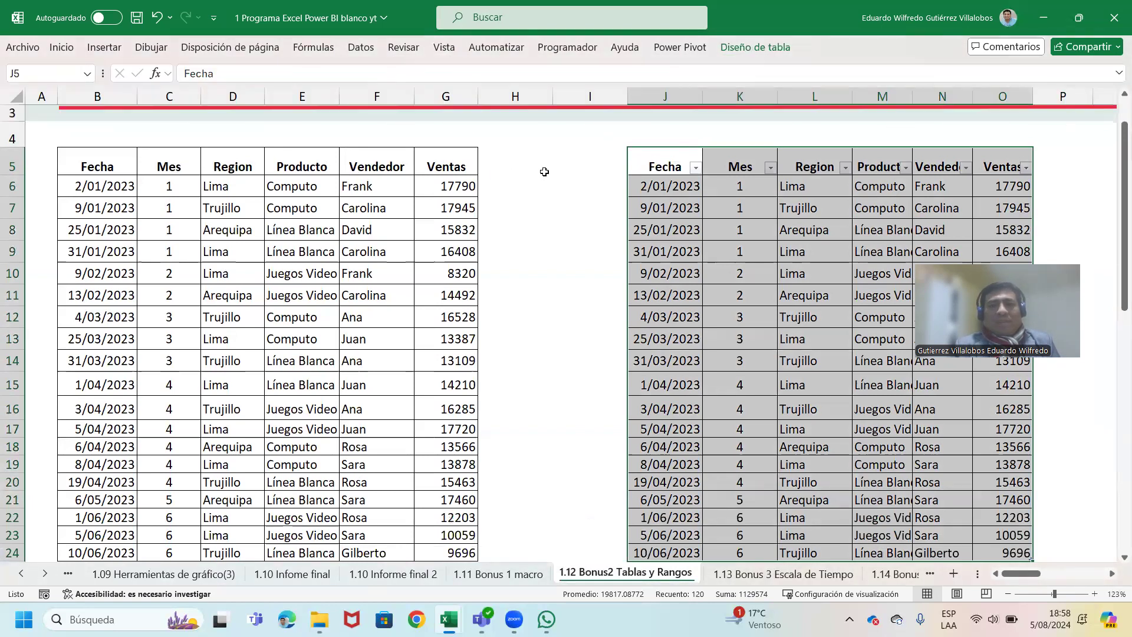
click(61, 47)
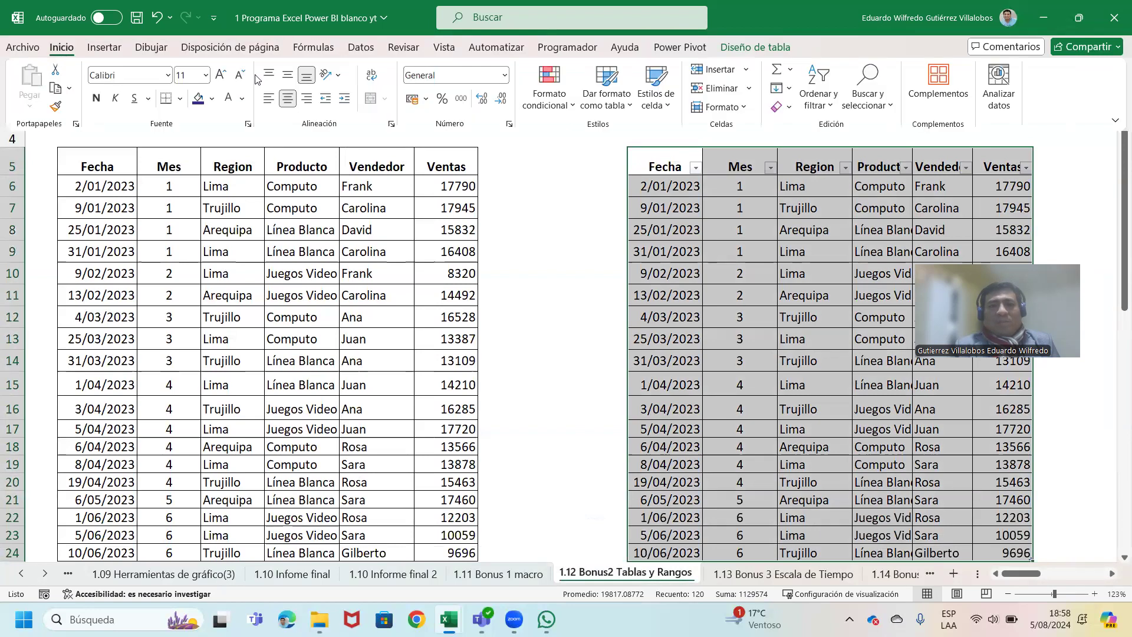
click(826, 84)
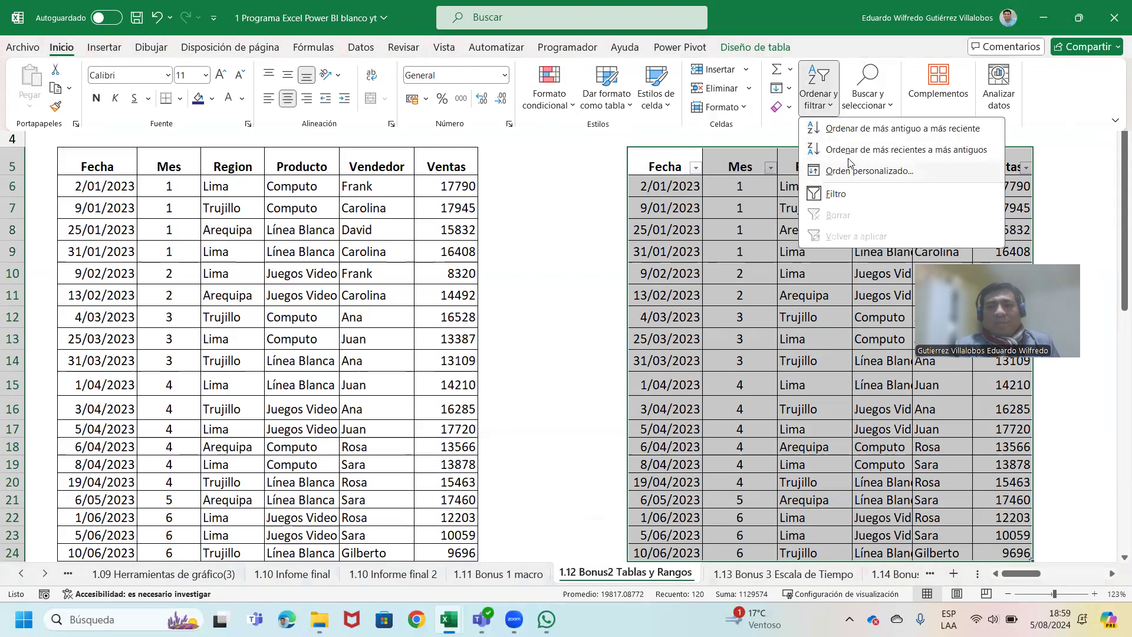
click(584, 201)
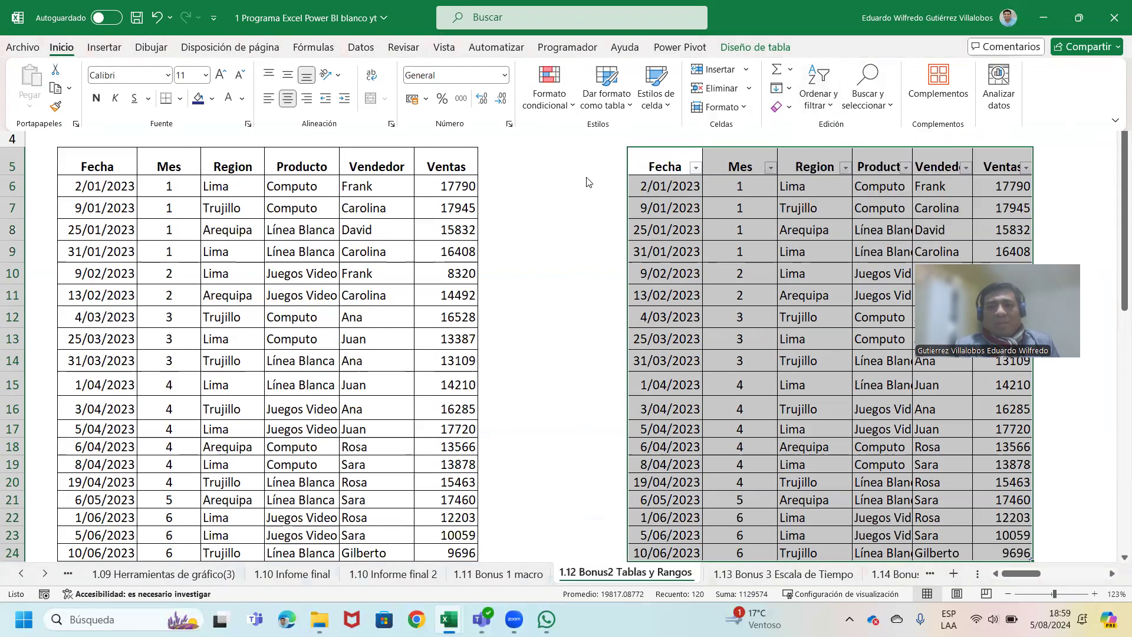
click(361, 47)
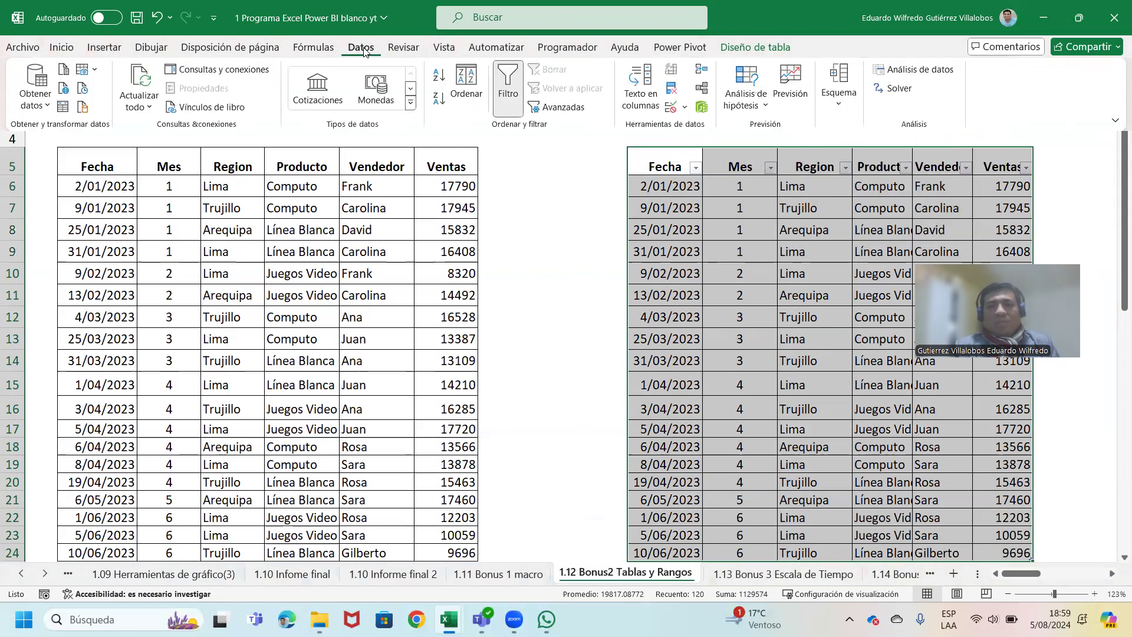
key(ctrl+F1)
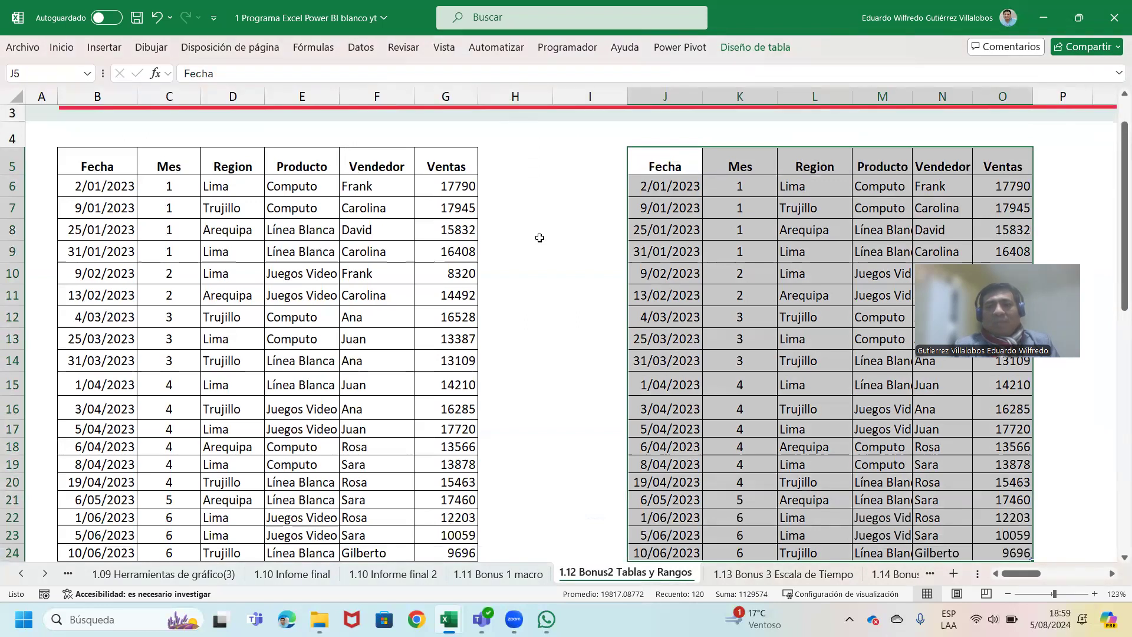
click(542, 234)
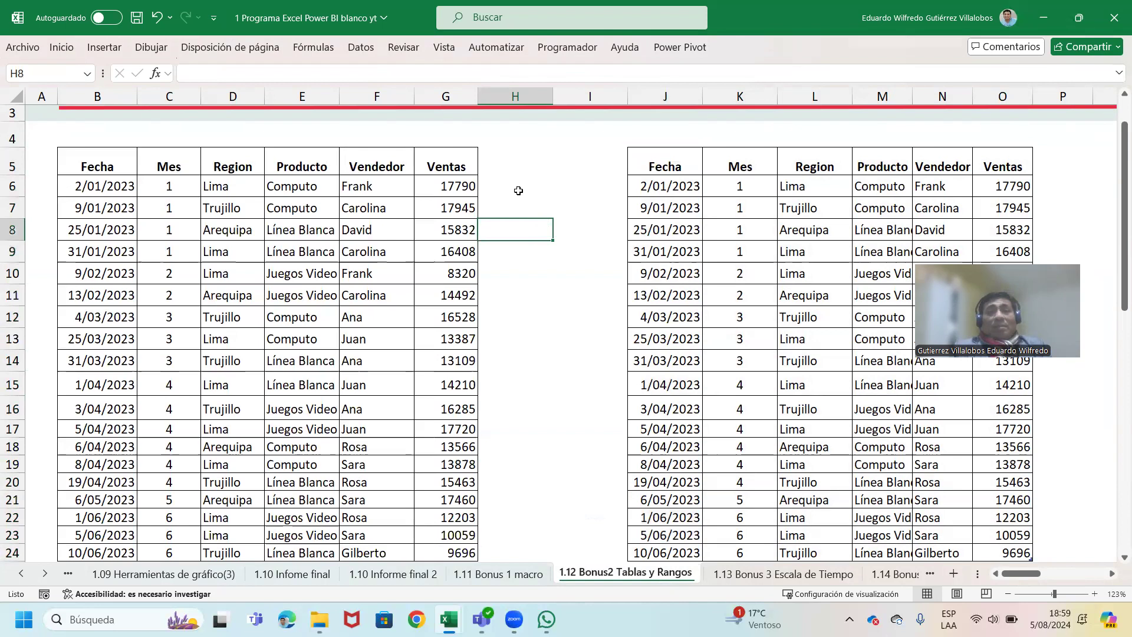
Step: Give the left header row B5:G5 a dark blue fill and white text
drag(120, 166, 436, 176)
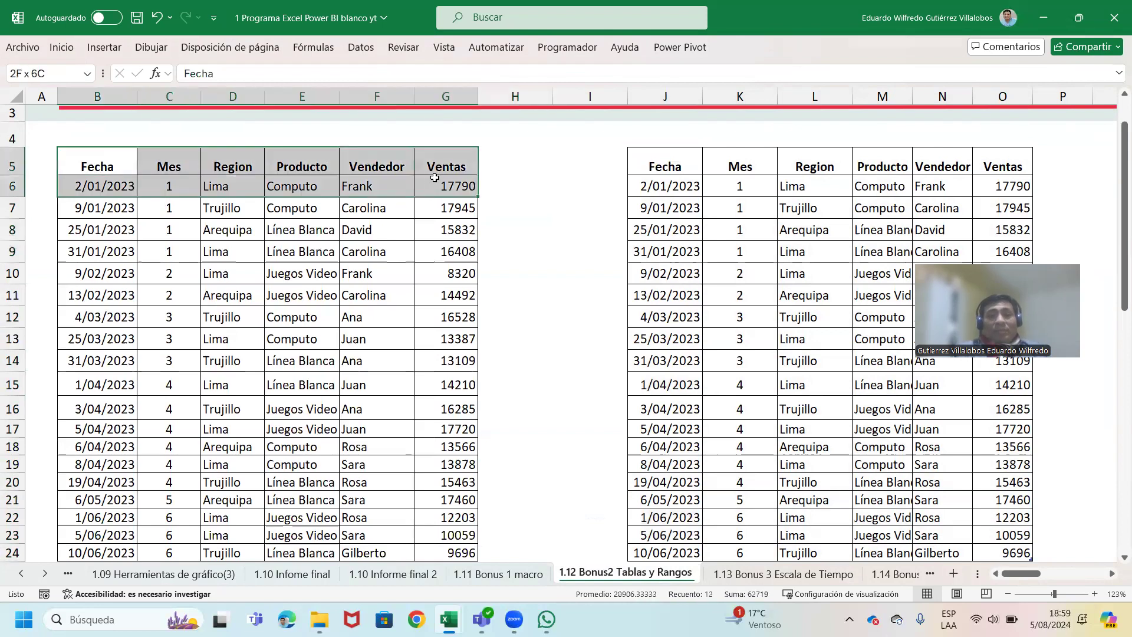
click(59, 53)
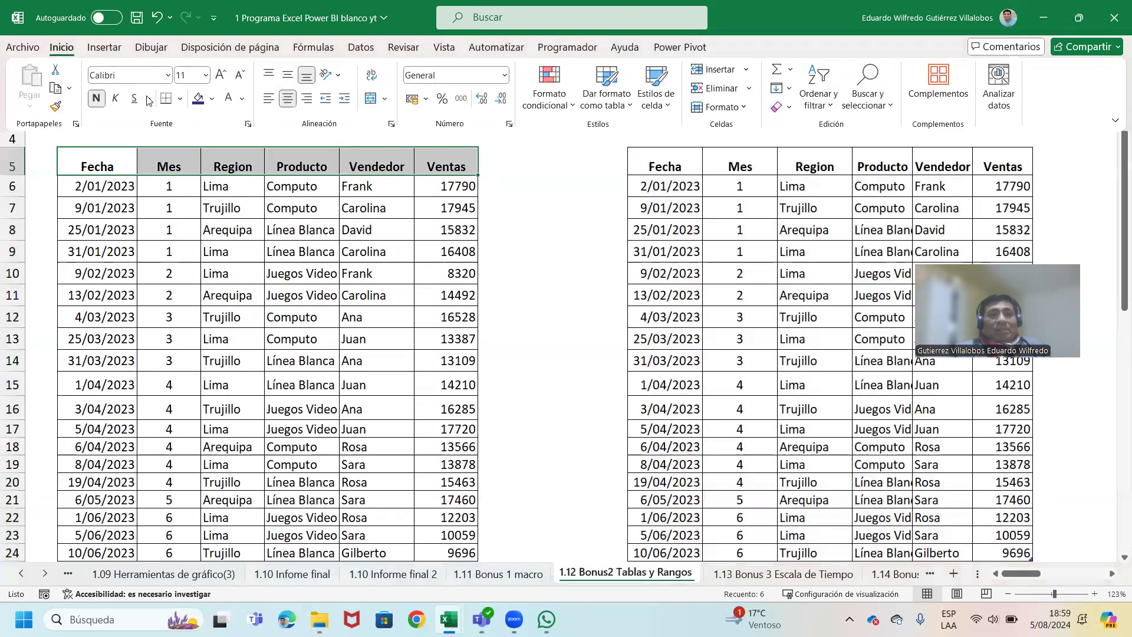
click(198, 97)
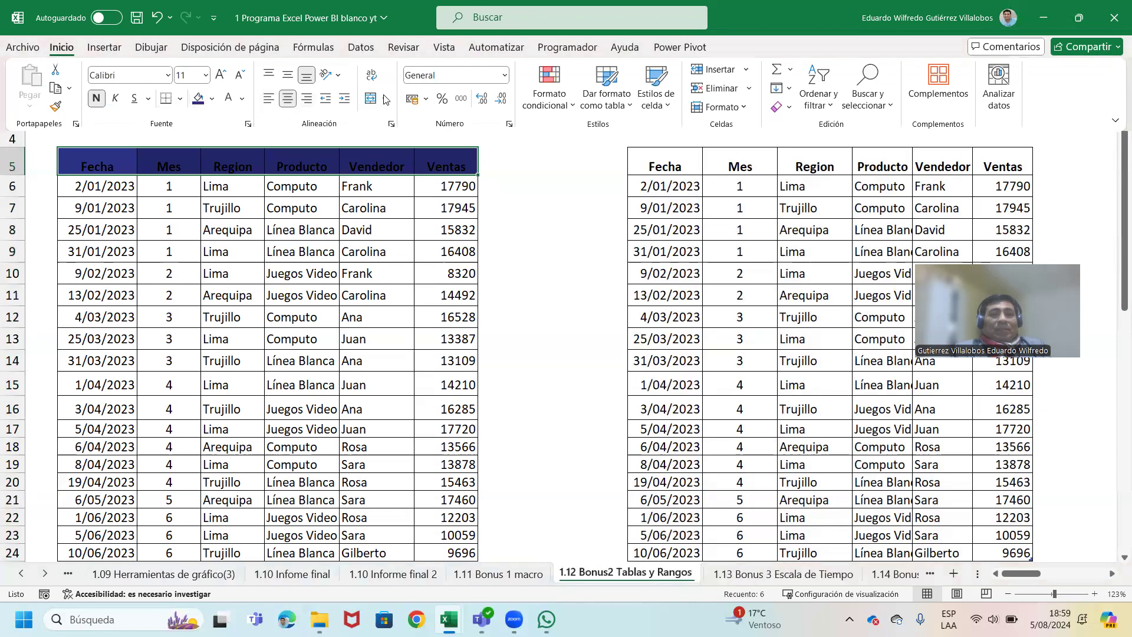
click(228, 97)
click(561, 180)
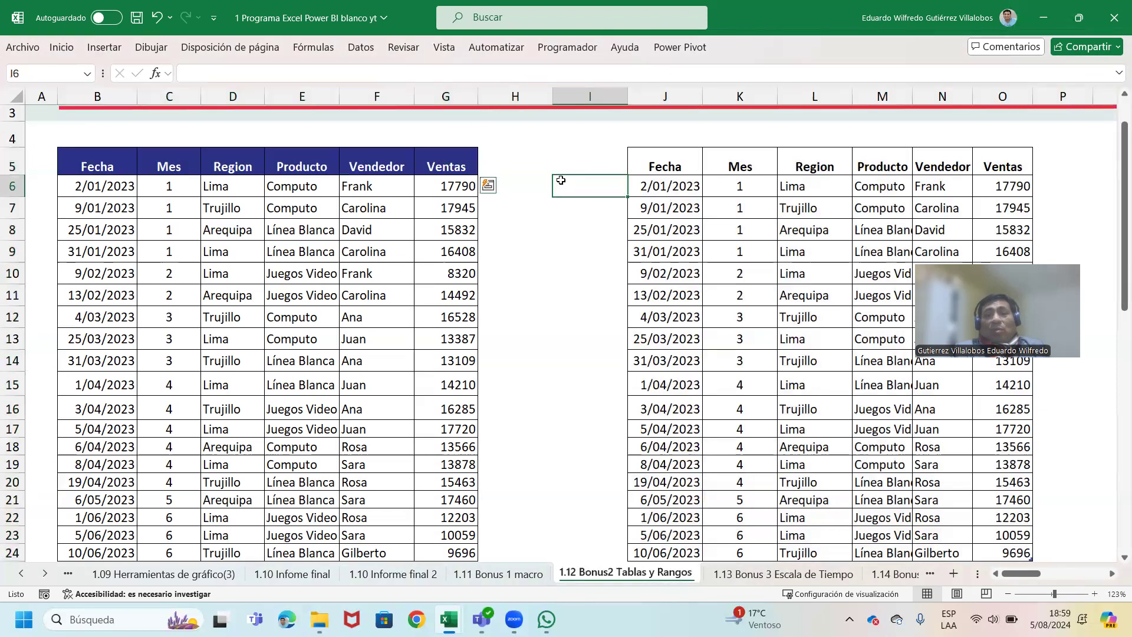
Step: Copy the formatted B5:G5 header onto the right table's header row at J5
drag(116, 164, 446, 166)
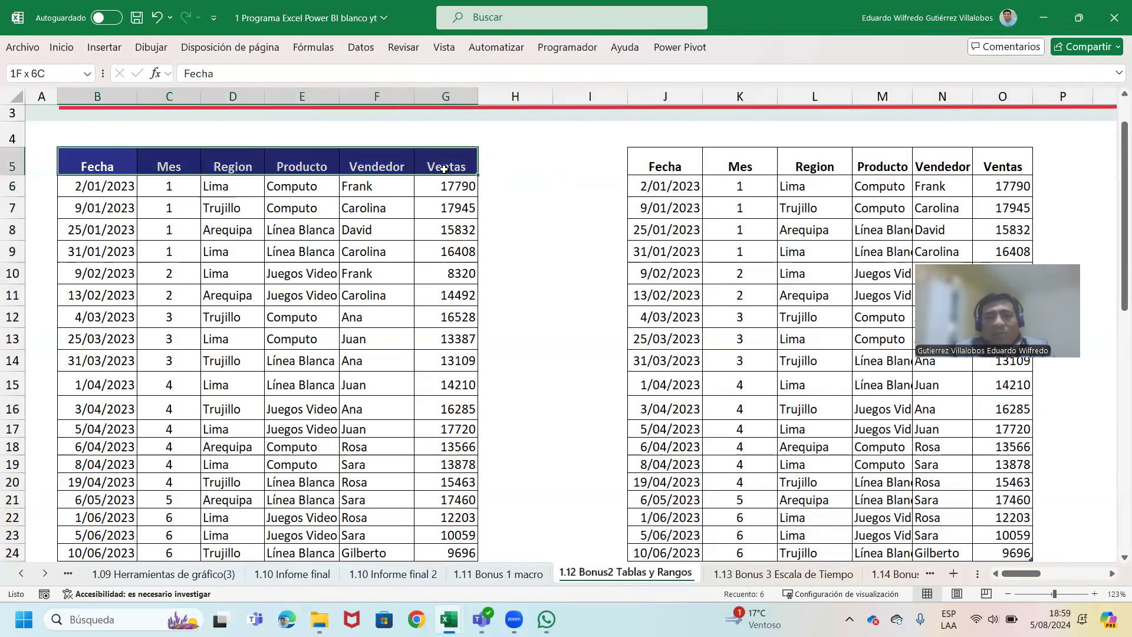
key(ctrl+c)
click(655, 170)
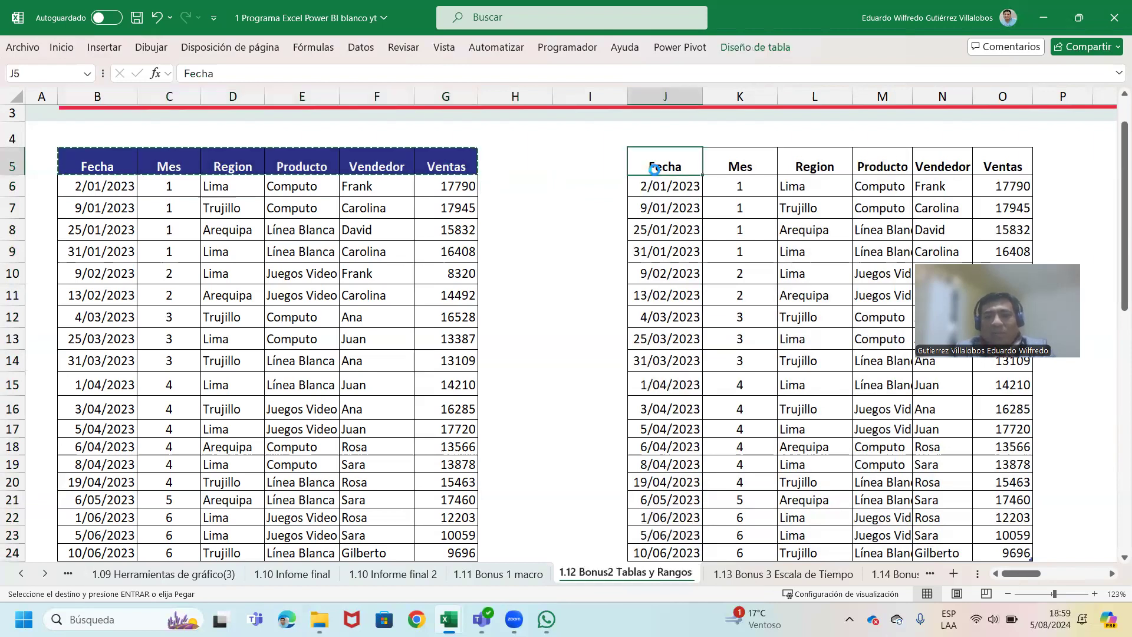
key(ctrl+v)
click(586, 188)
click(102, 125)
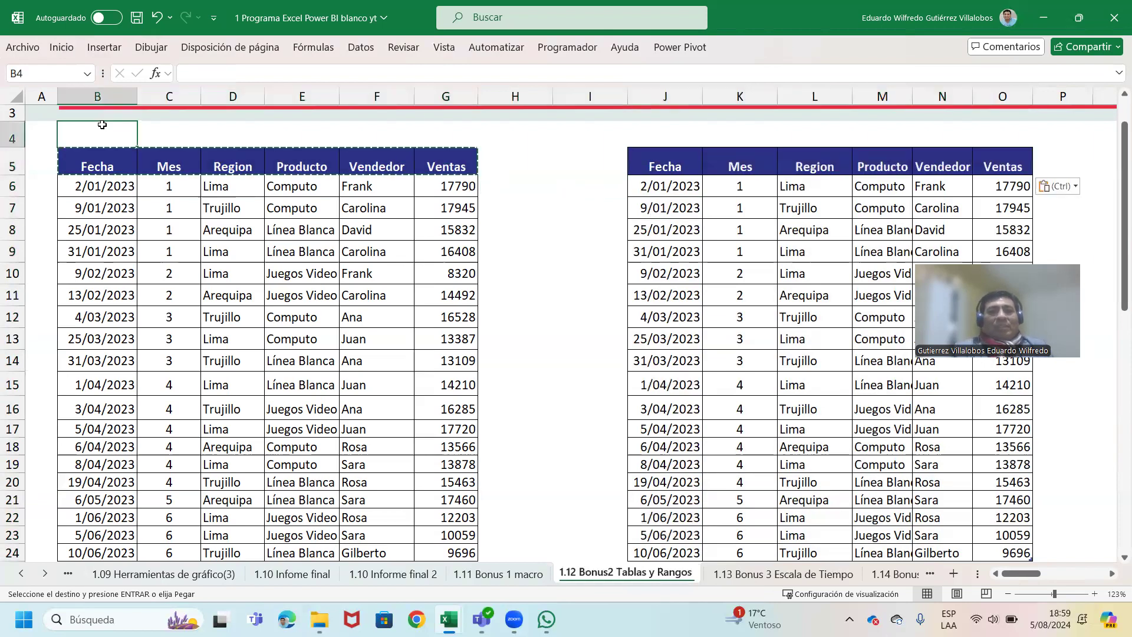
key(Escape)
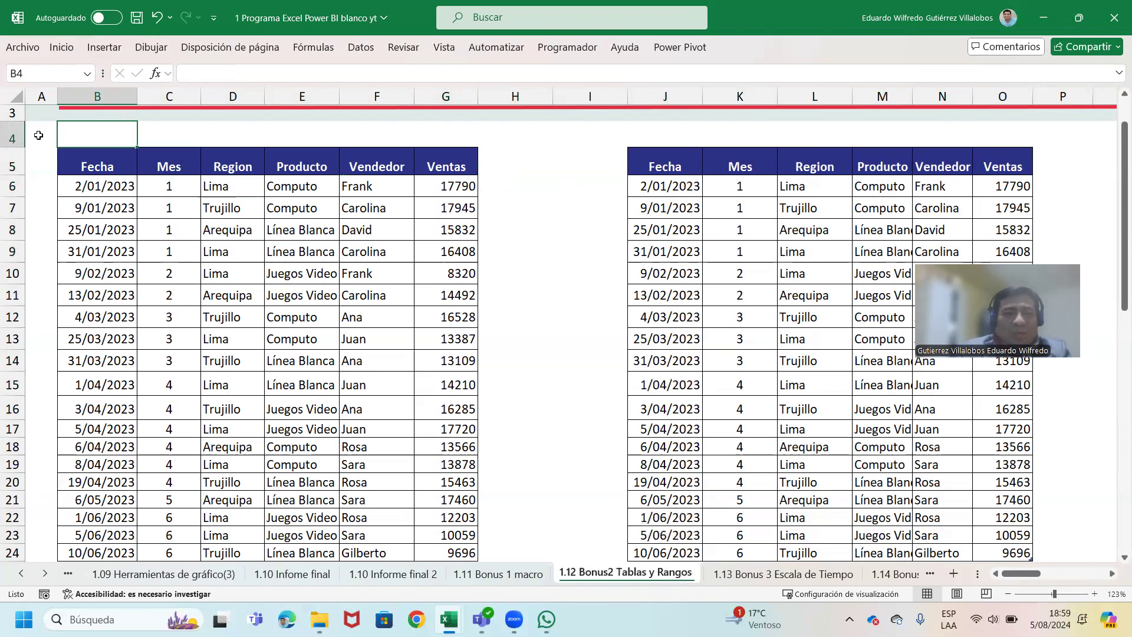
click(11, 136)
right_click(13, 137)
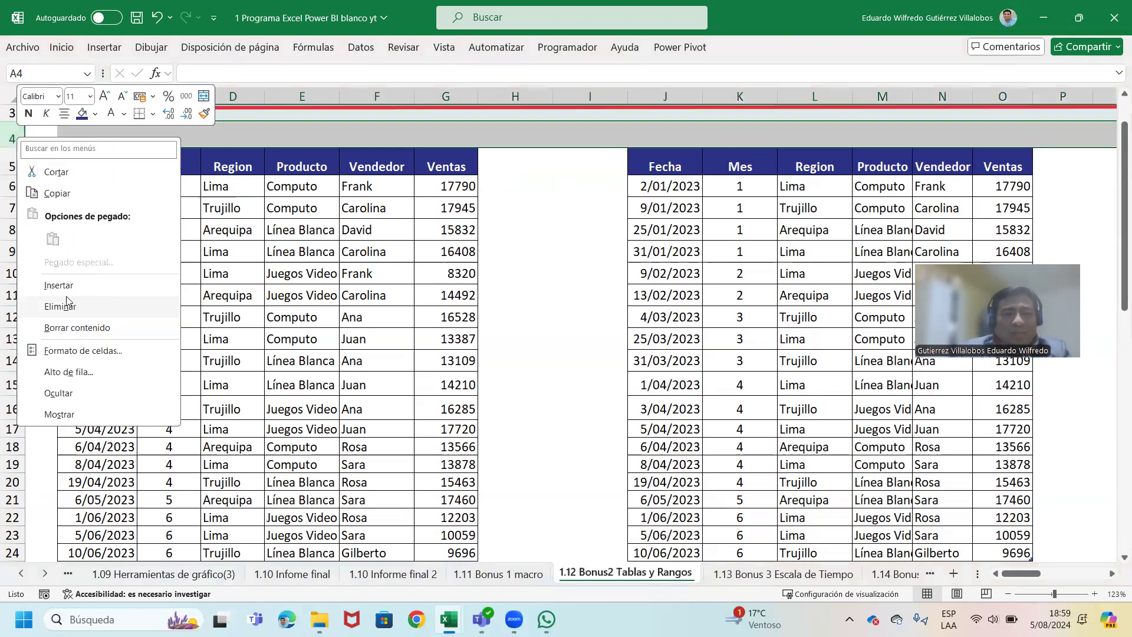
Step: Insert a blank row above the tables and put a bold 'RANGO' title in B4
click(59, 286)
click(109, 134)
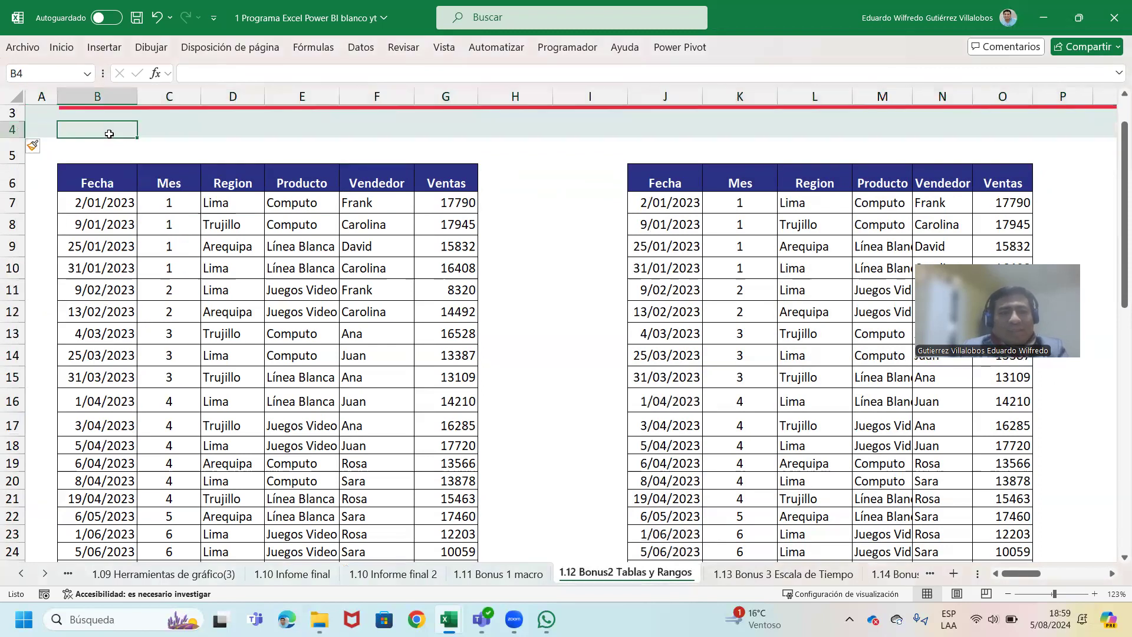
text(RCN)
key(BackSpace)
key(BackSpace)
text(ANGO)
key(Return)
click(110, 134)
key(ctrl+b)
Step: Add a bold 'TABLA' title in J4 above the right table
key(Right)
key(Right)
key(Right)
key(Right)
key(Right)
key(Right)
key(Right)
key(Right)
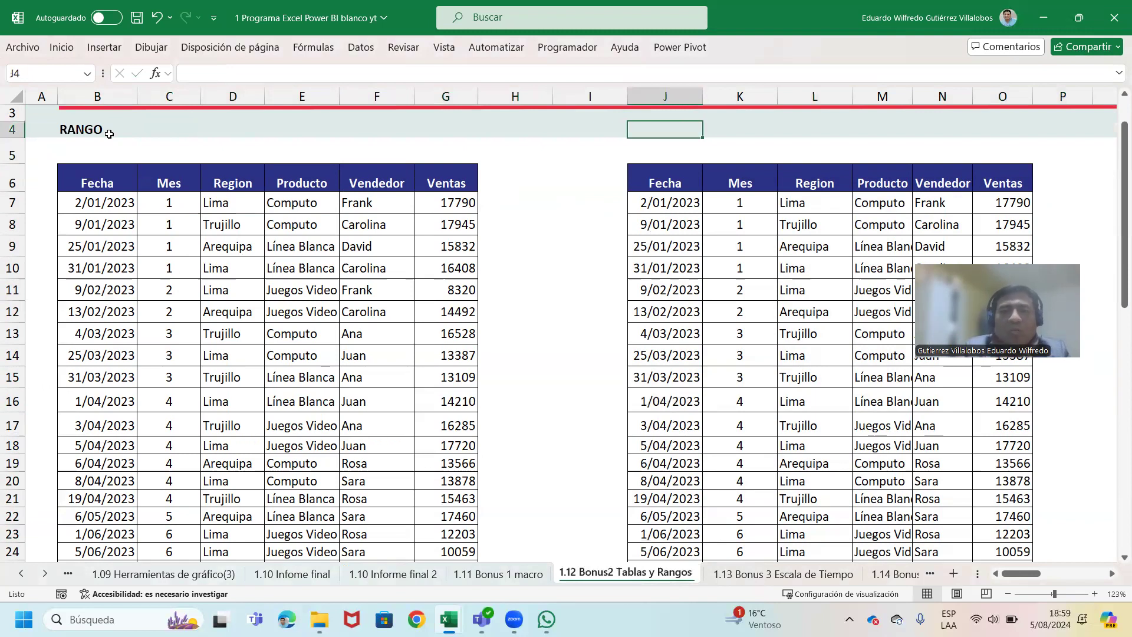
text(TABL)
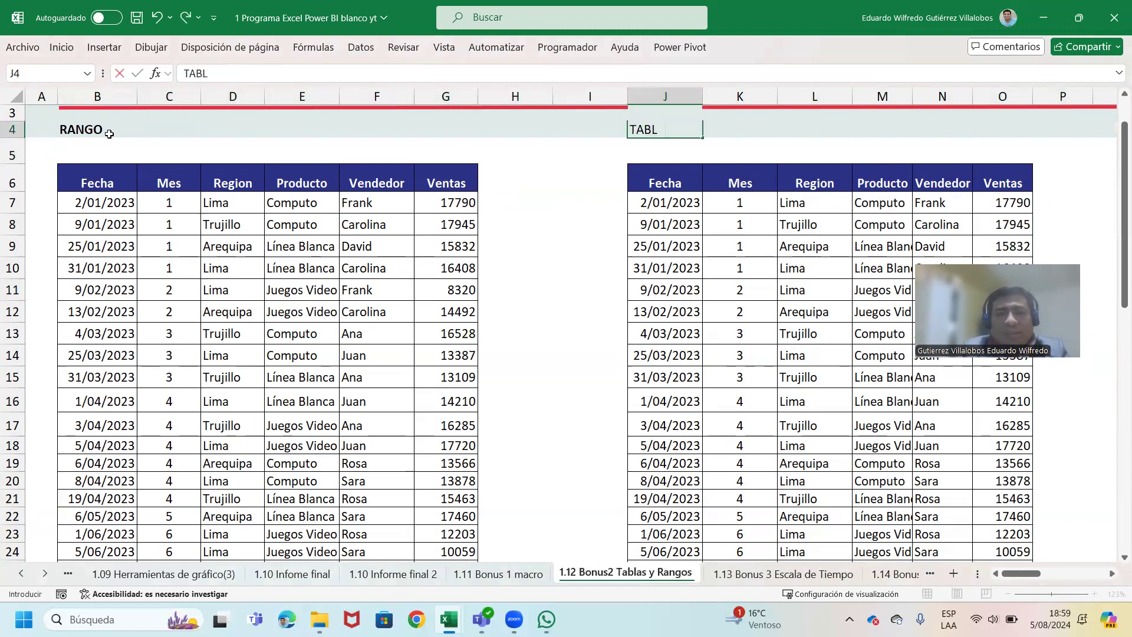
text(A)
key(Return)
key(Up)
key(ctrl+n)
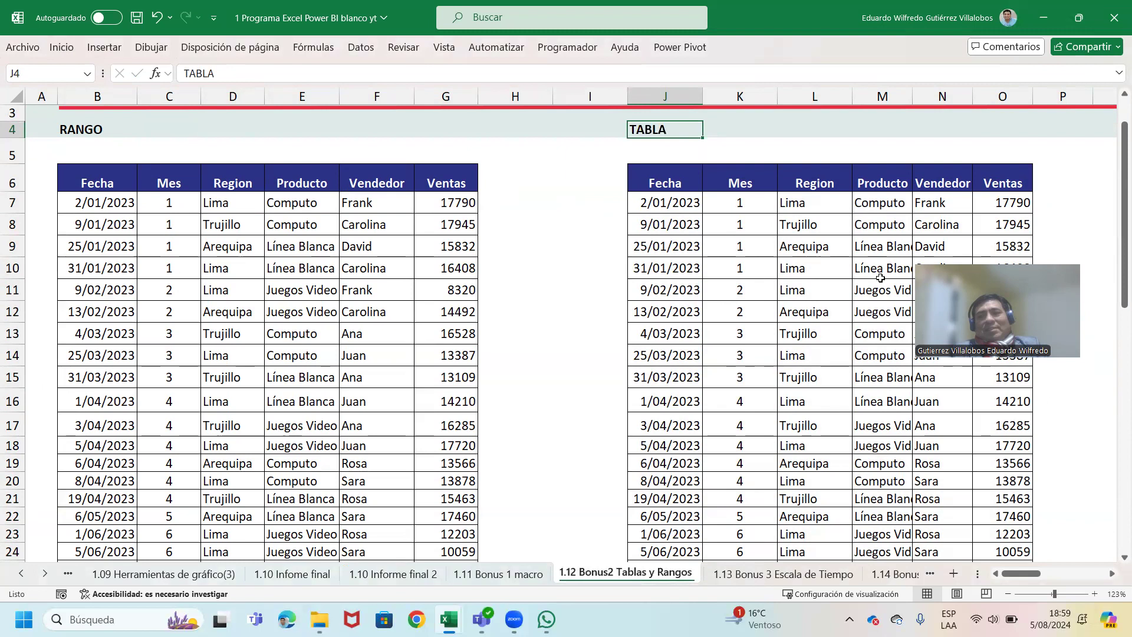
click(584, 246)
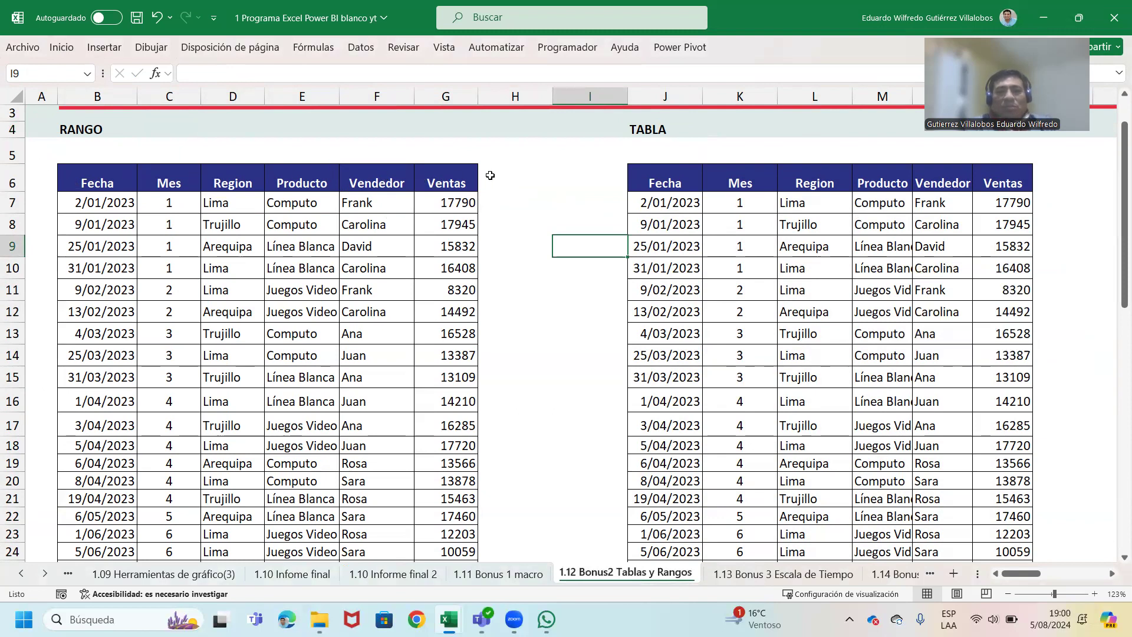
Step: Add an 'IGV' heading in H6 and the formula =+G7*0.18 in H7
double_click(490, 175)
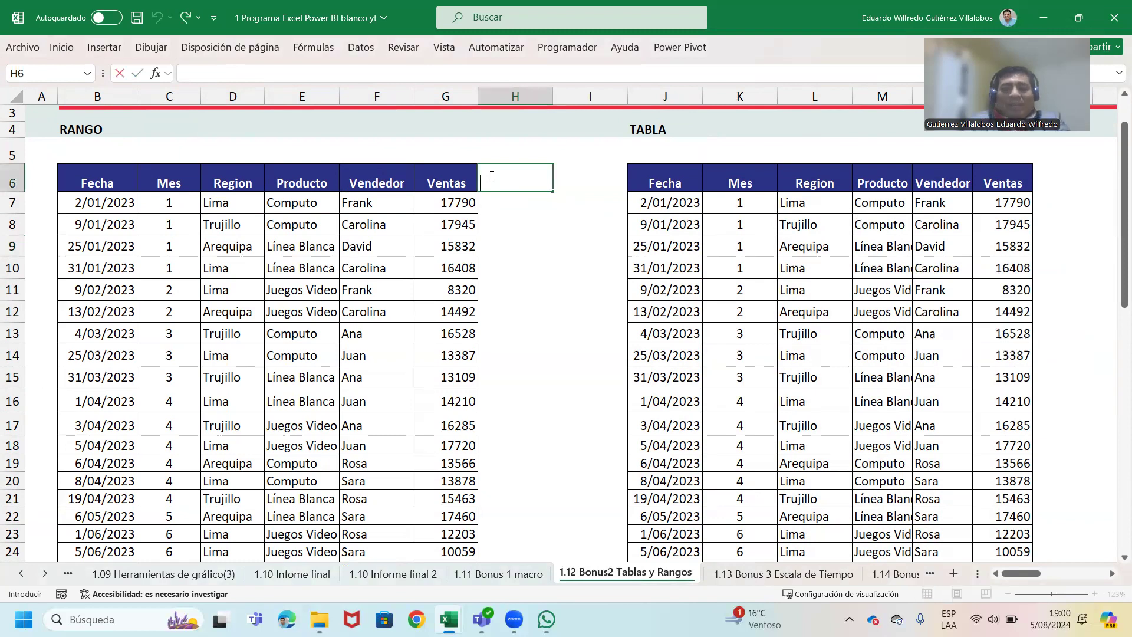
text(IGV)
key(ctrl+Return)
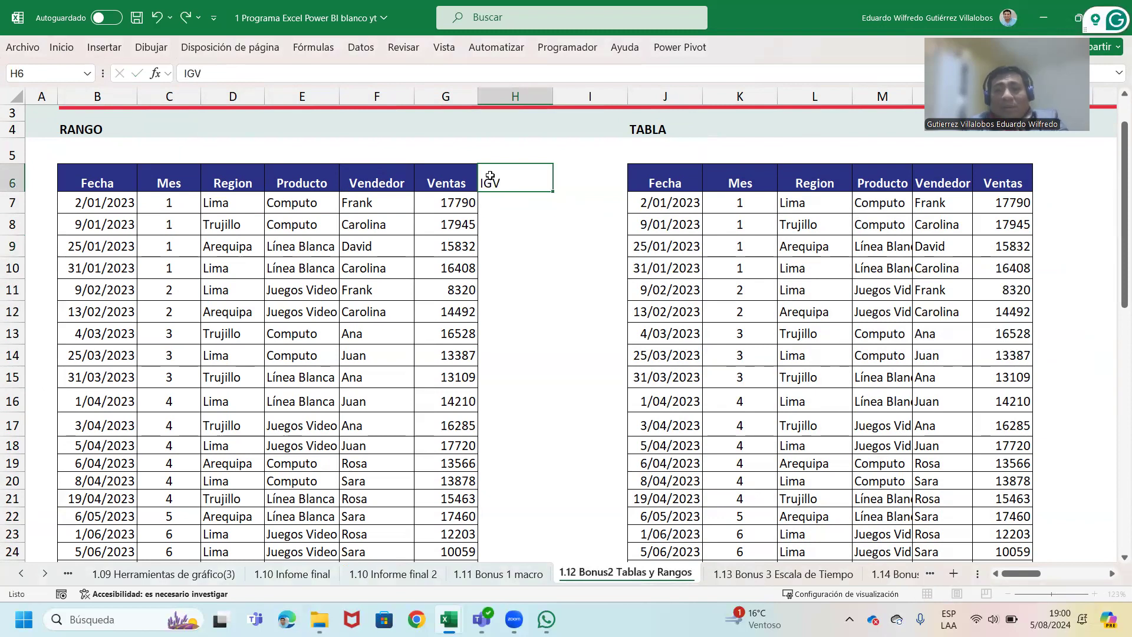
key(Down)
text(+)
key(Left)
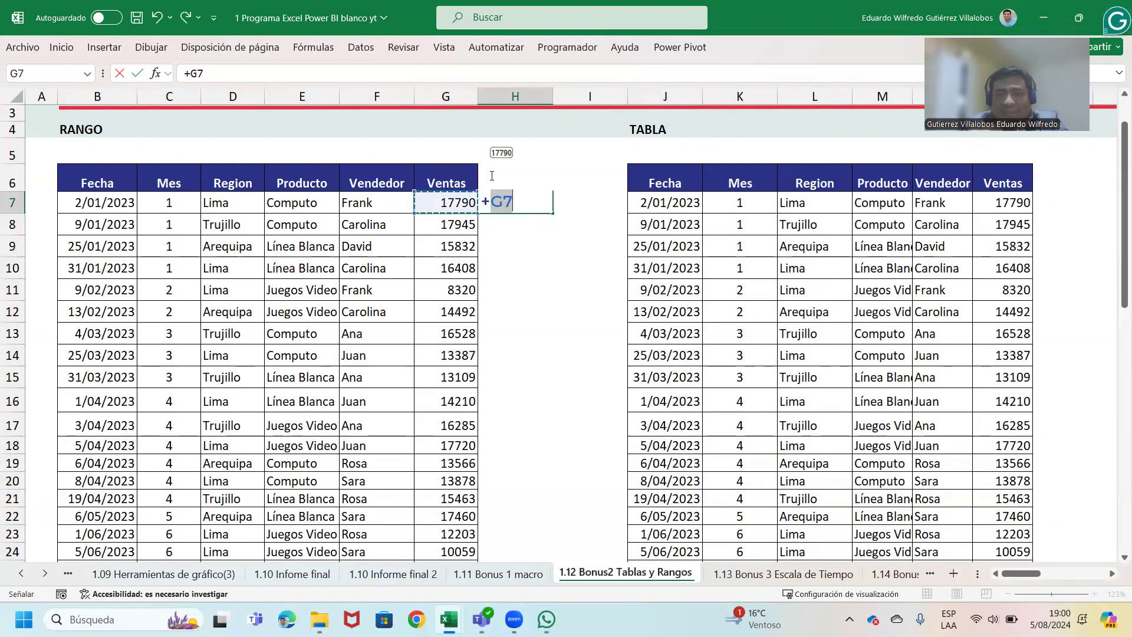
text(*18)
key(Return)
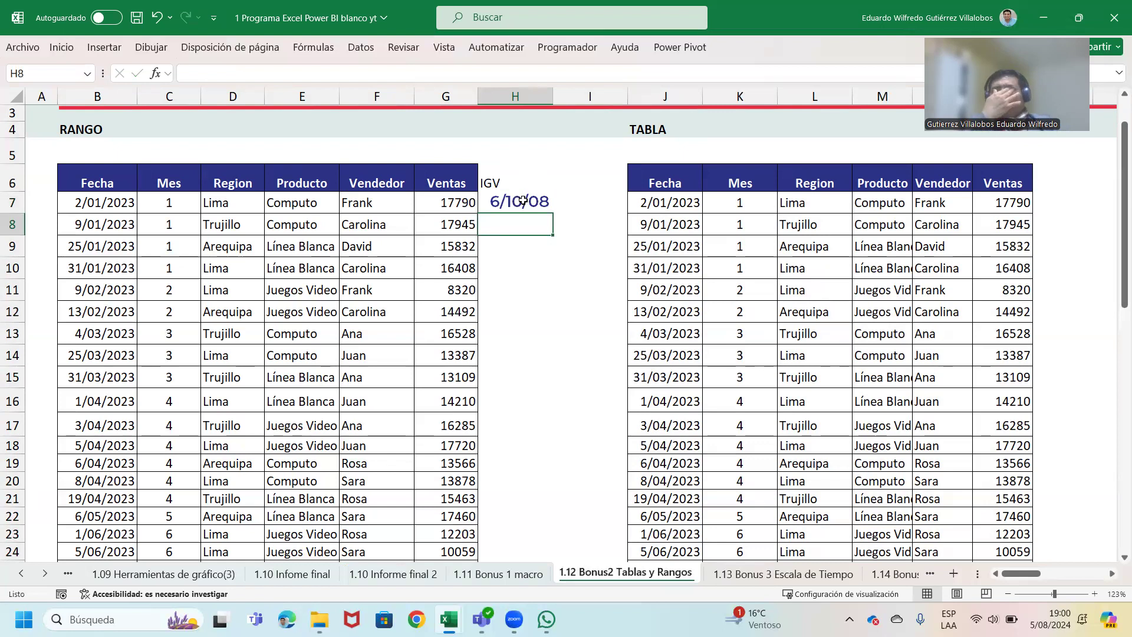
Step: Copy G7's number format onto H7 so it shows 3202.2
click(450, 198)
click(61, 47)
click(56, 106)
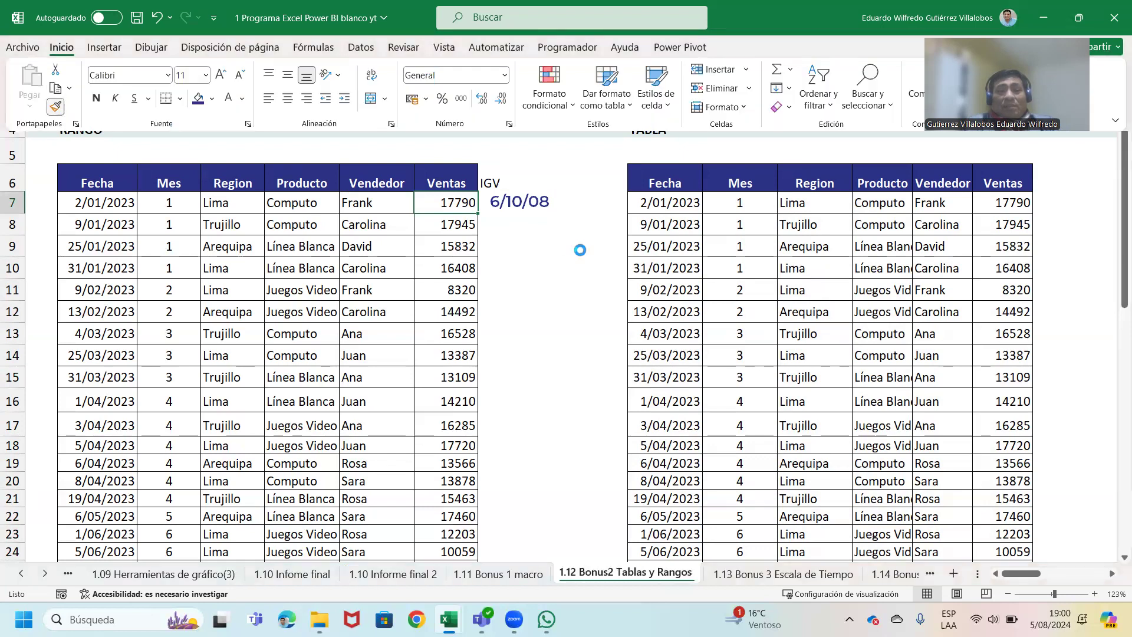
click(524, 205)
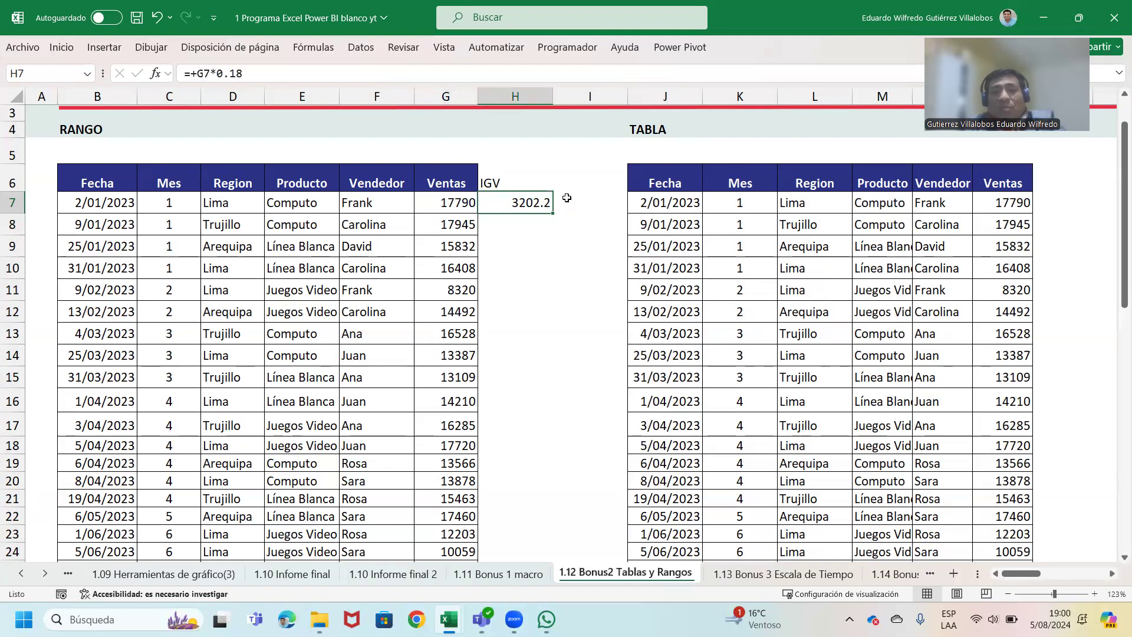
click(567, 198)
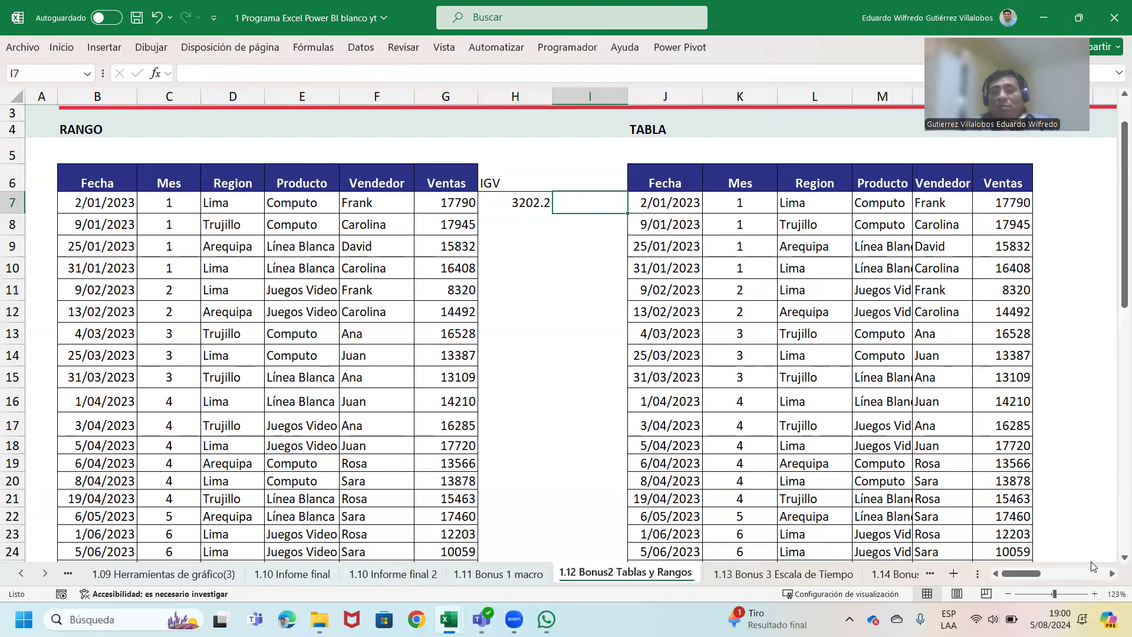
click(1110, 574)
click(1110, 574)
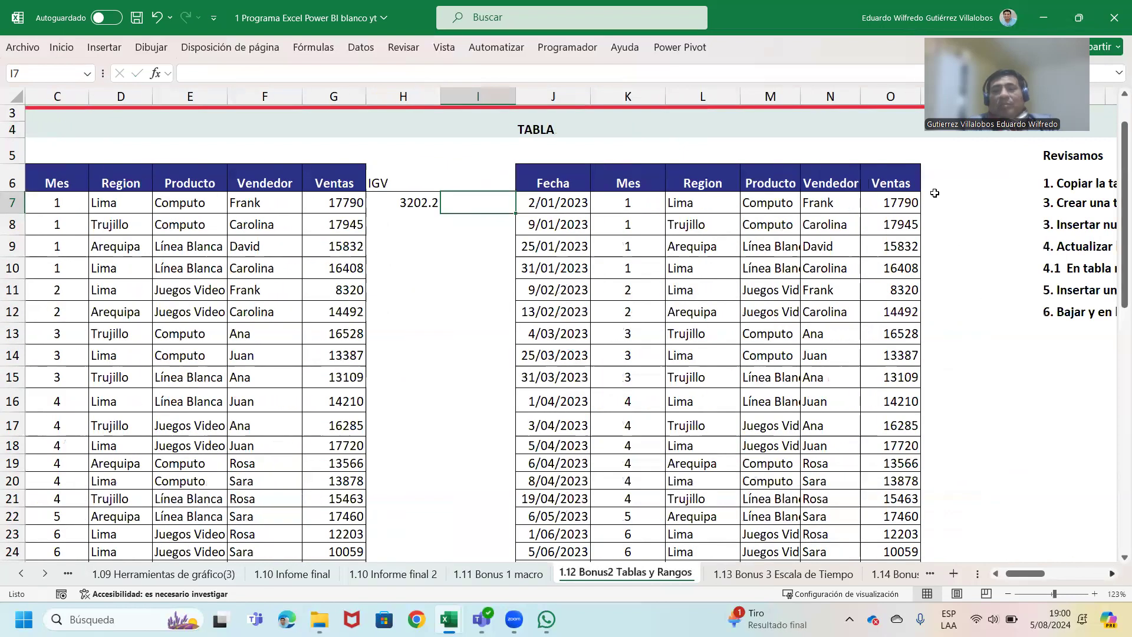
click(935, 188)
text(IGV)
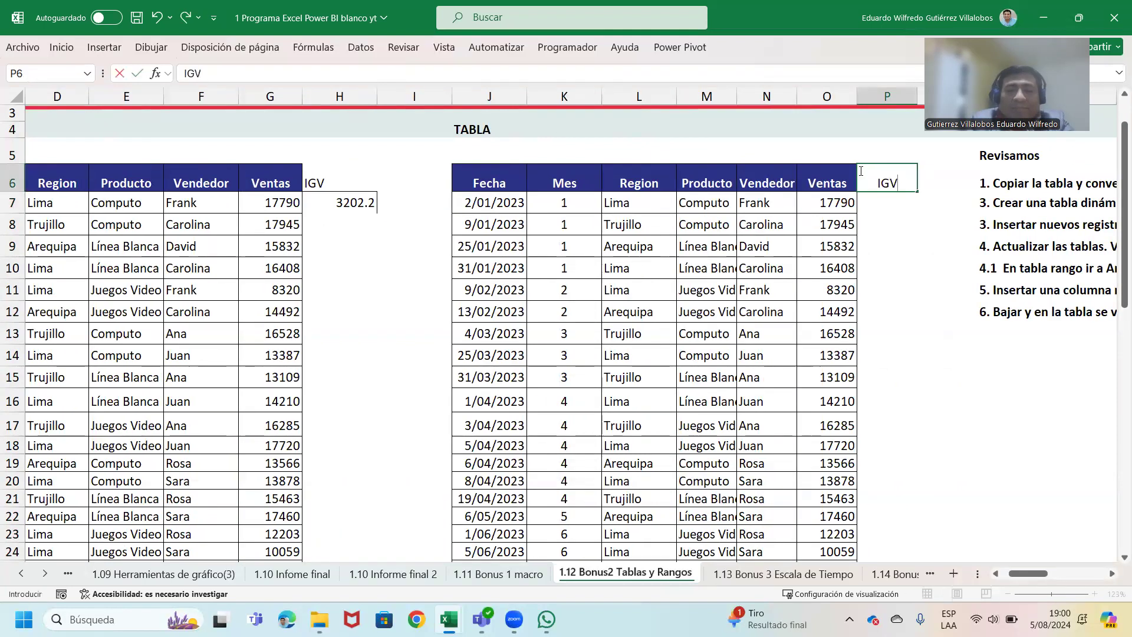
key(Return)
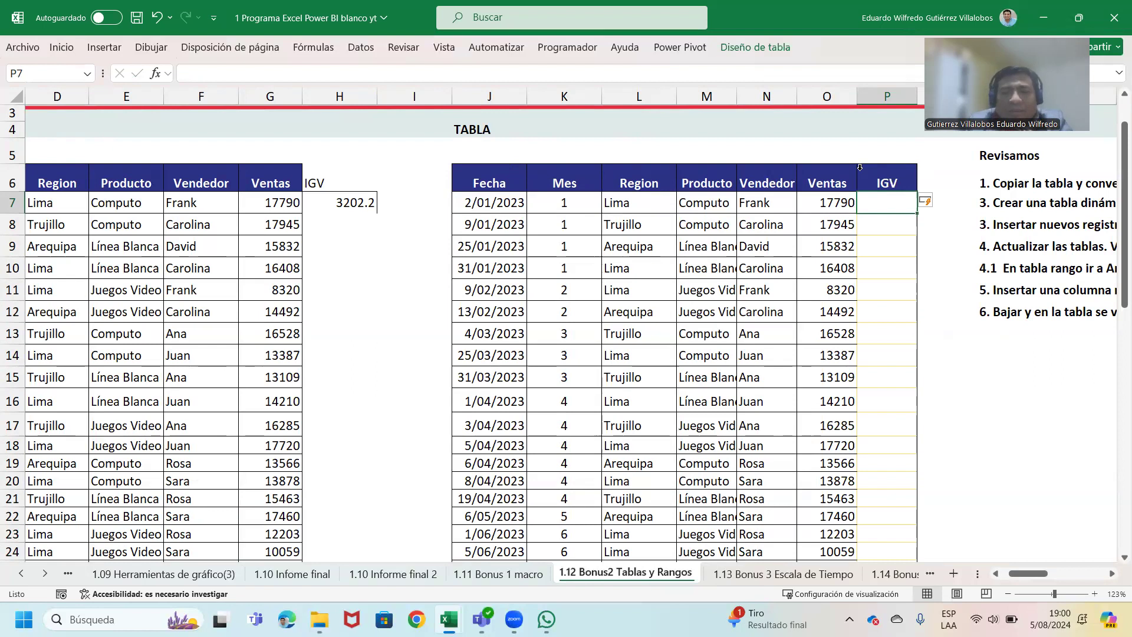
text(+)
key(Left)
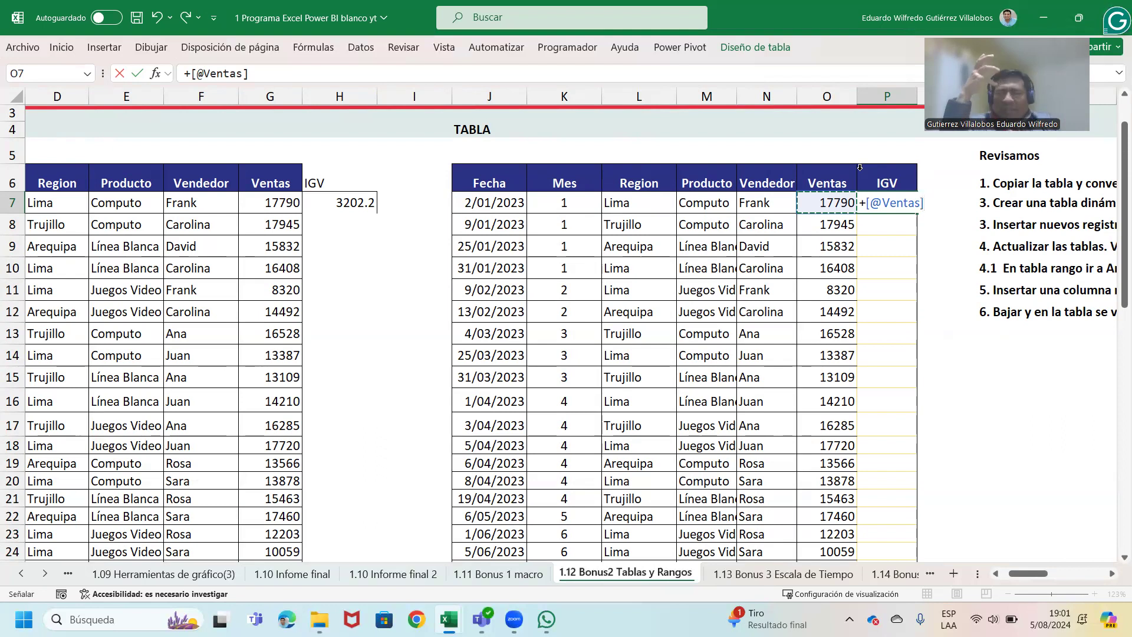
text(*0.18)
key(Return)
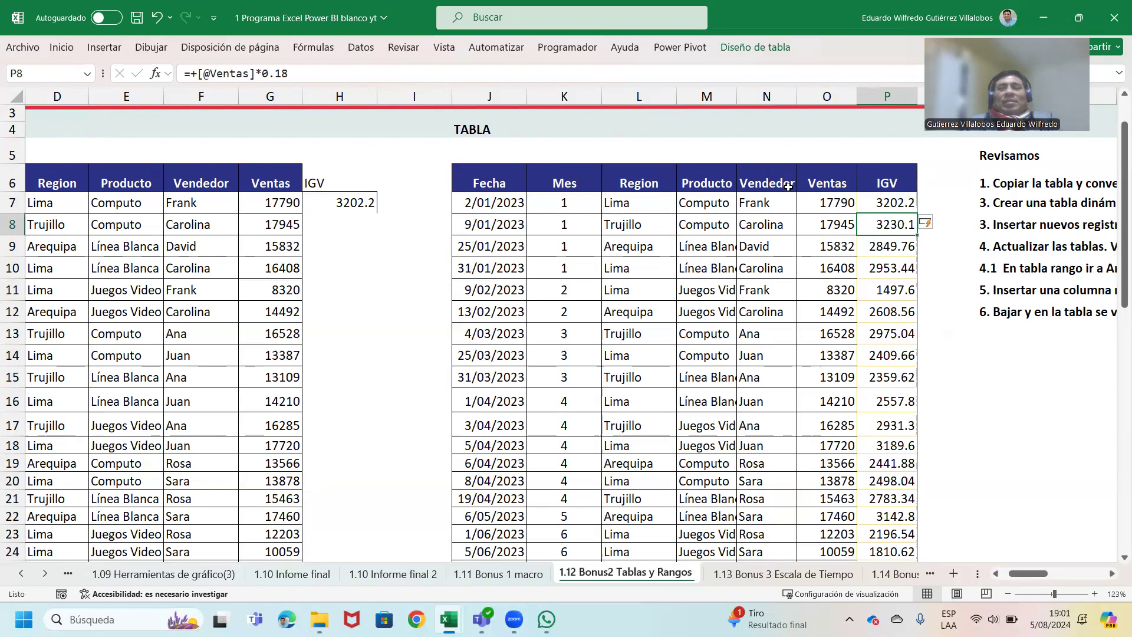
Step: Check table entries such as the Mes formula in K9 and the Juan entry in N16
click(606, 238)
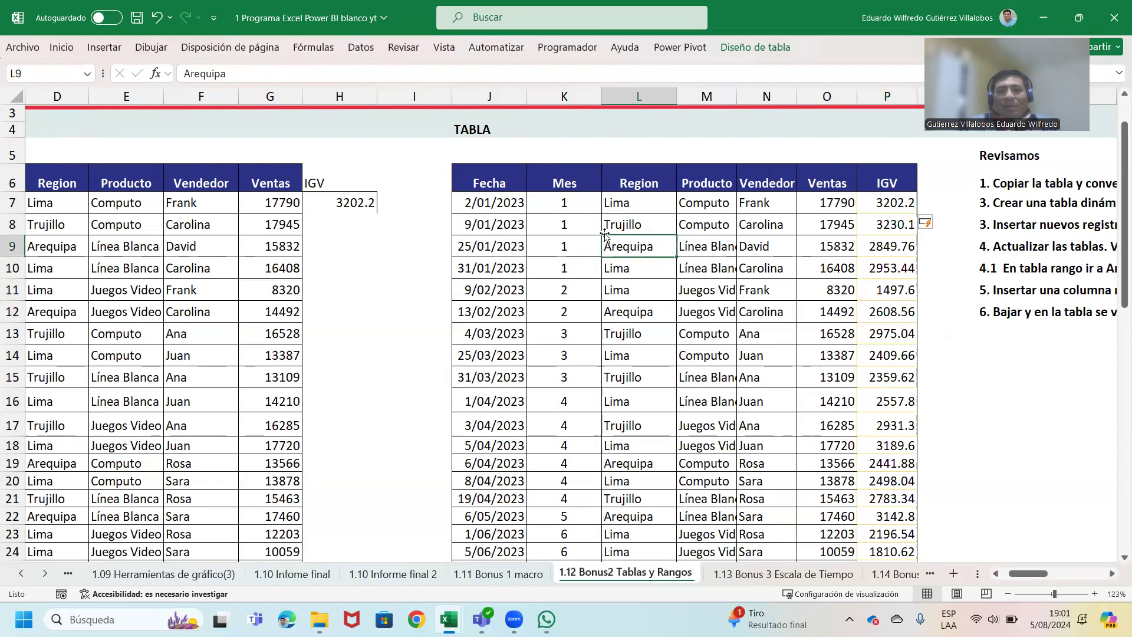
click(593, 355)
click(593, 246)
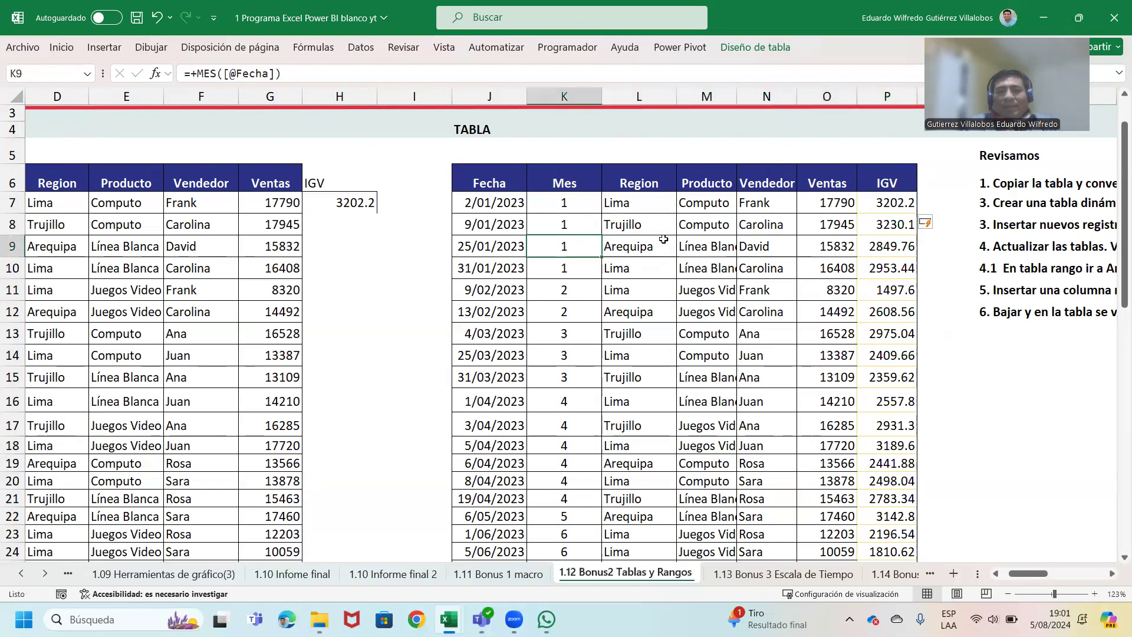
click(664, 239)
click(750, 396)
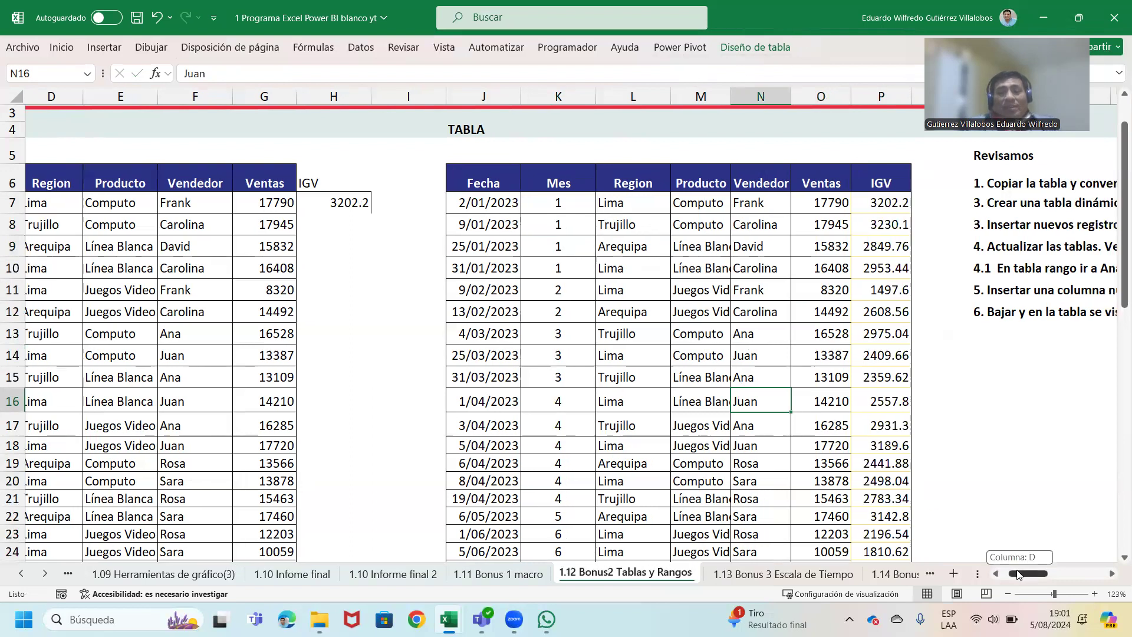
drag(1016, 570, 1007, 571)
click(292, 247)
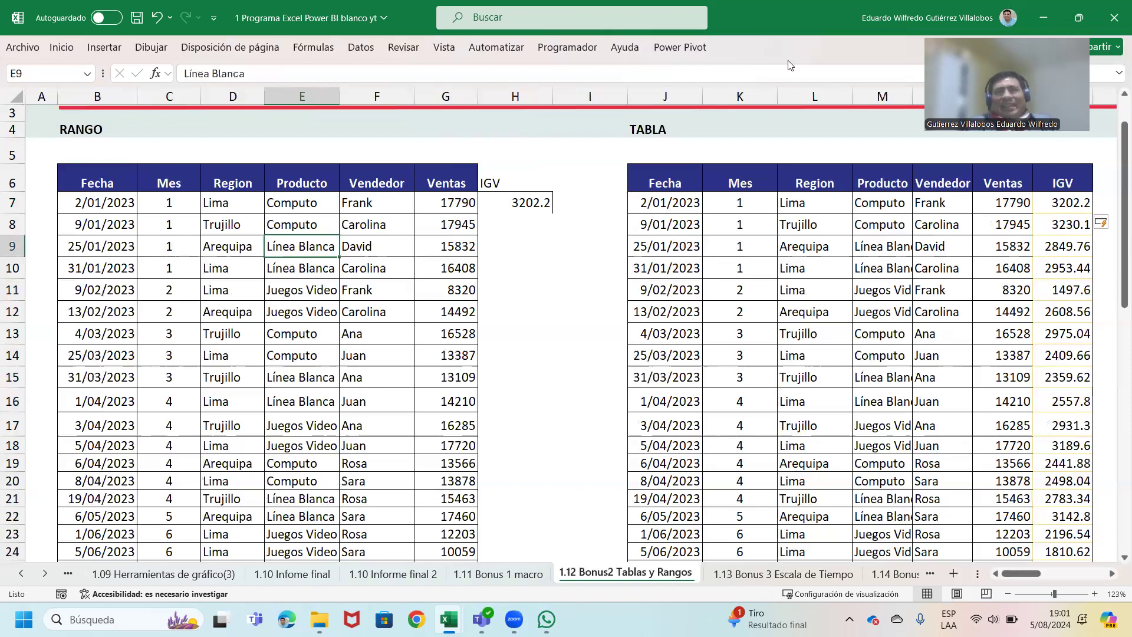
Step: Narrow column H and fill H7's =+G7*0.18 formula down every range row
click(811, 289)
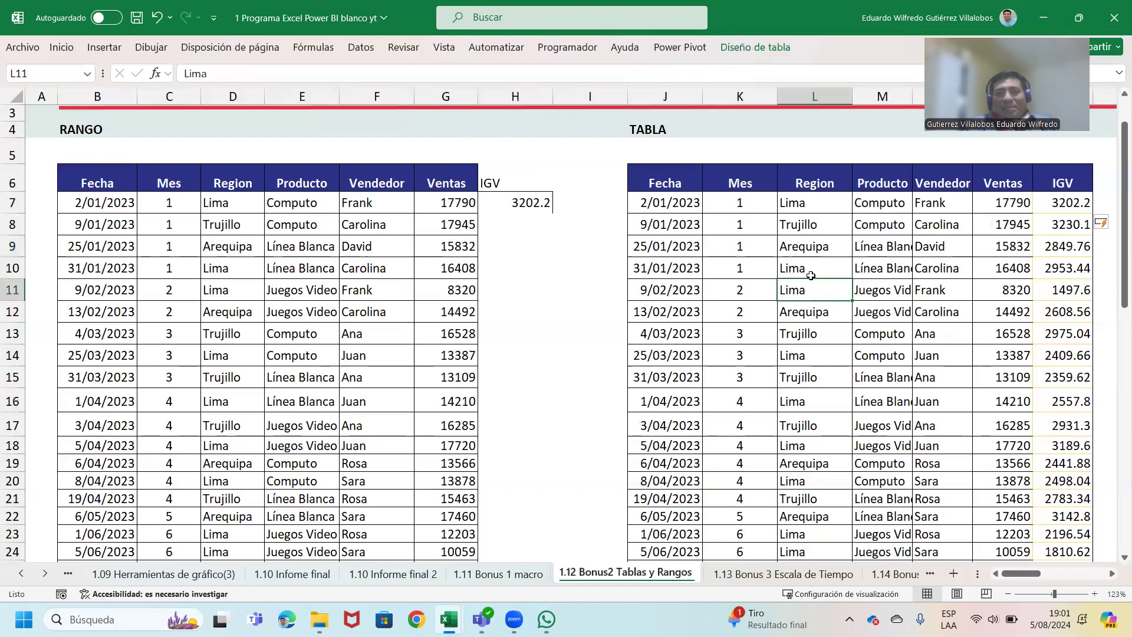
click(338, 283)
key(Right)
key(Right)
click(834, 284)
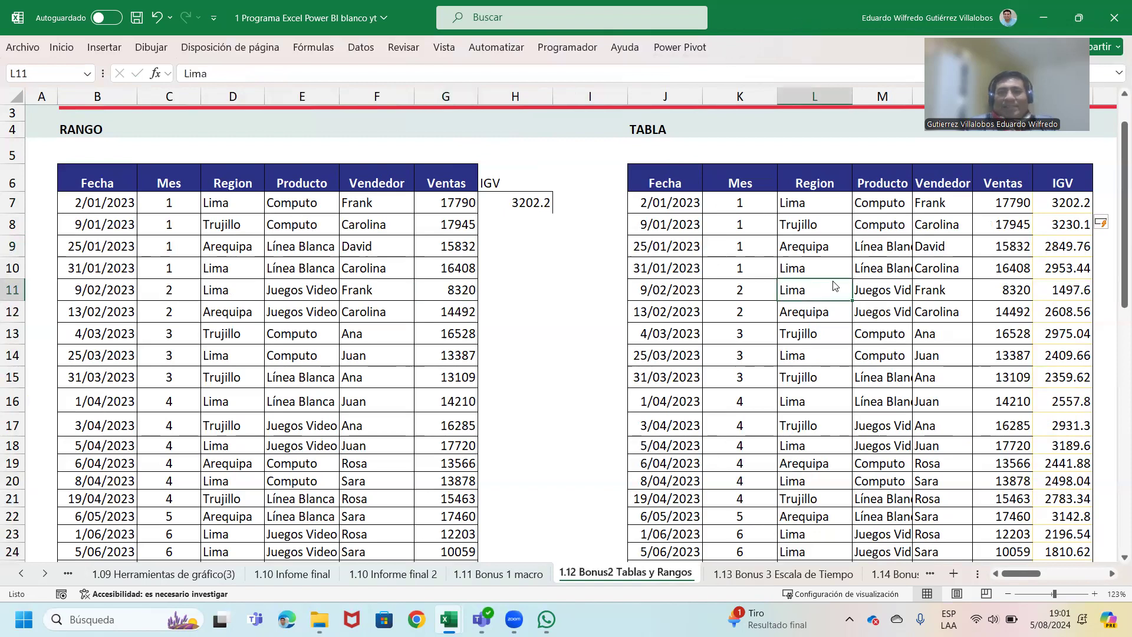
click(391, 302)
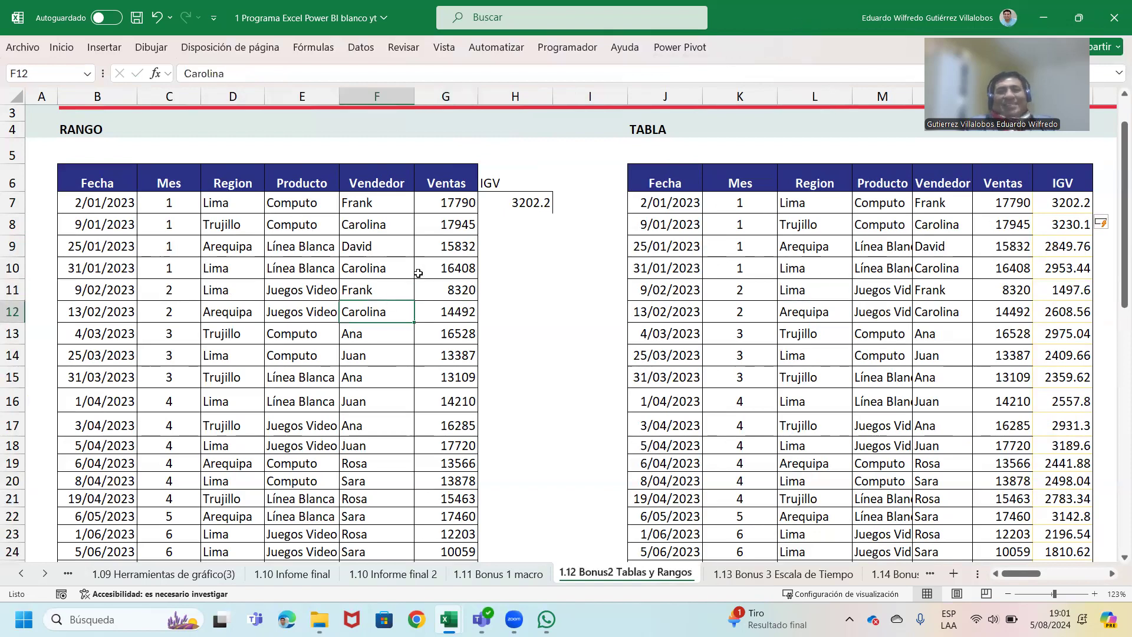
click(536, 237)
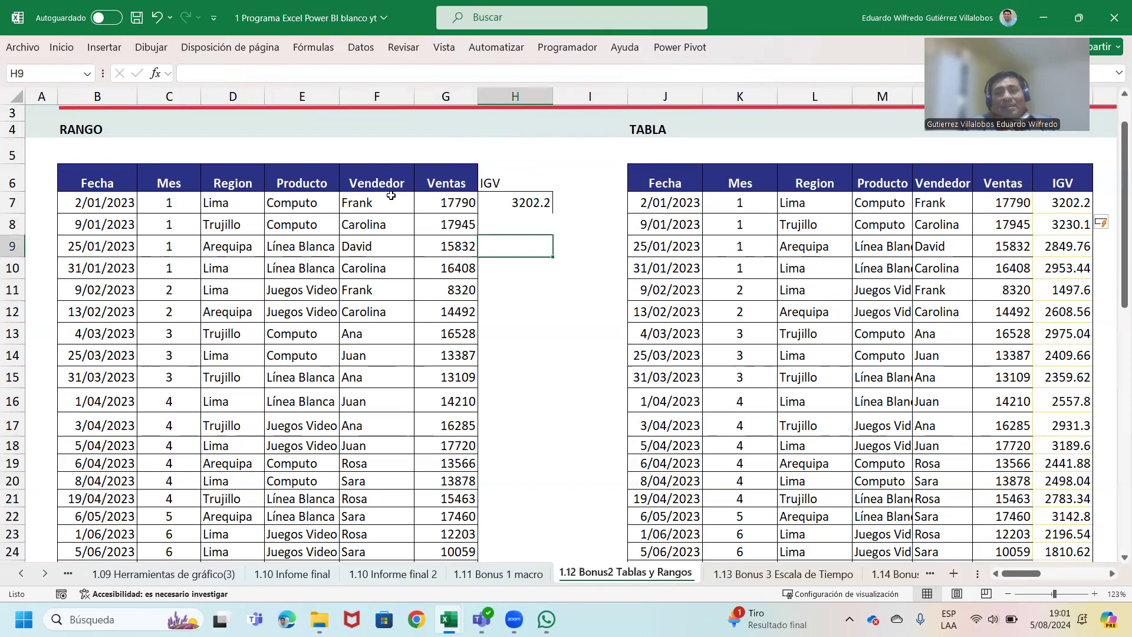
click(537, 206)
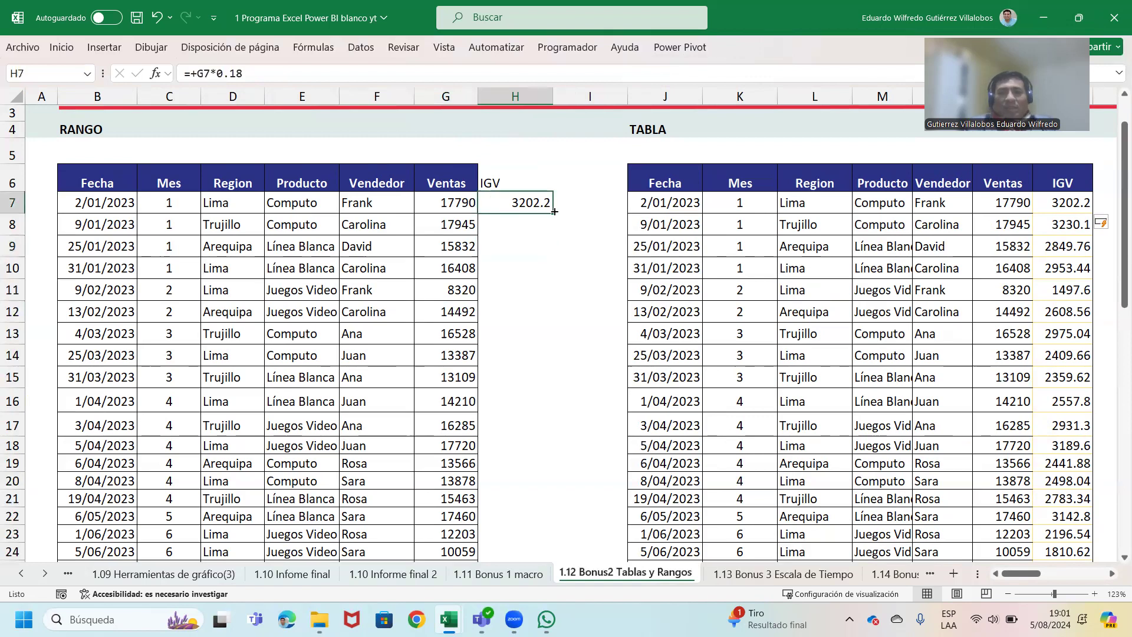
drag(552, 96, 537, 96)
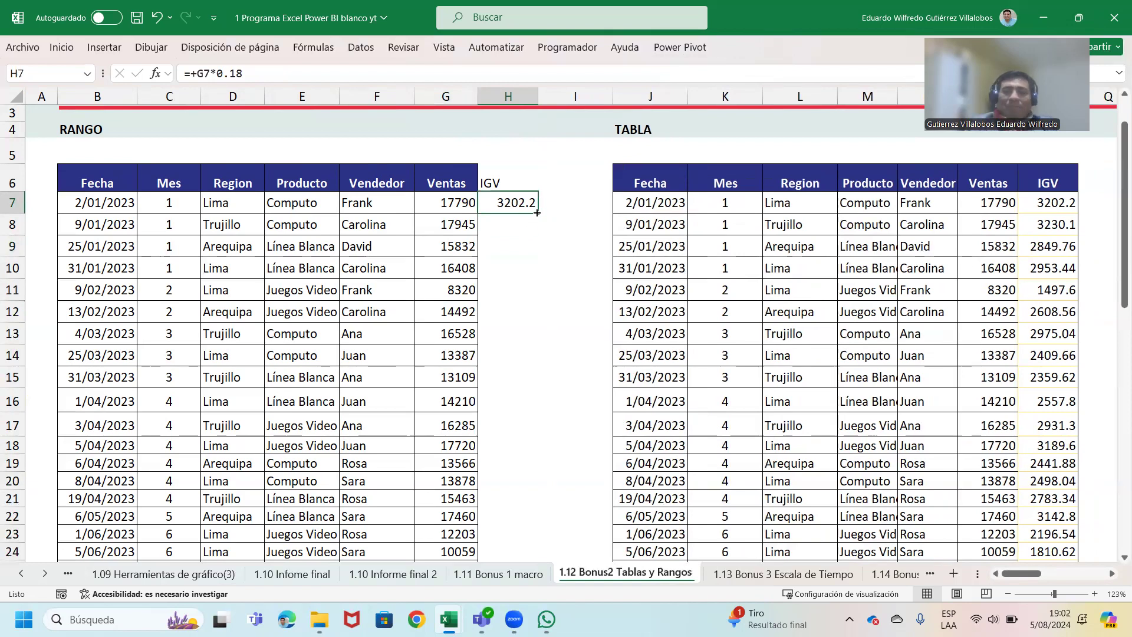
double_click(538, 213)
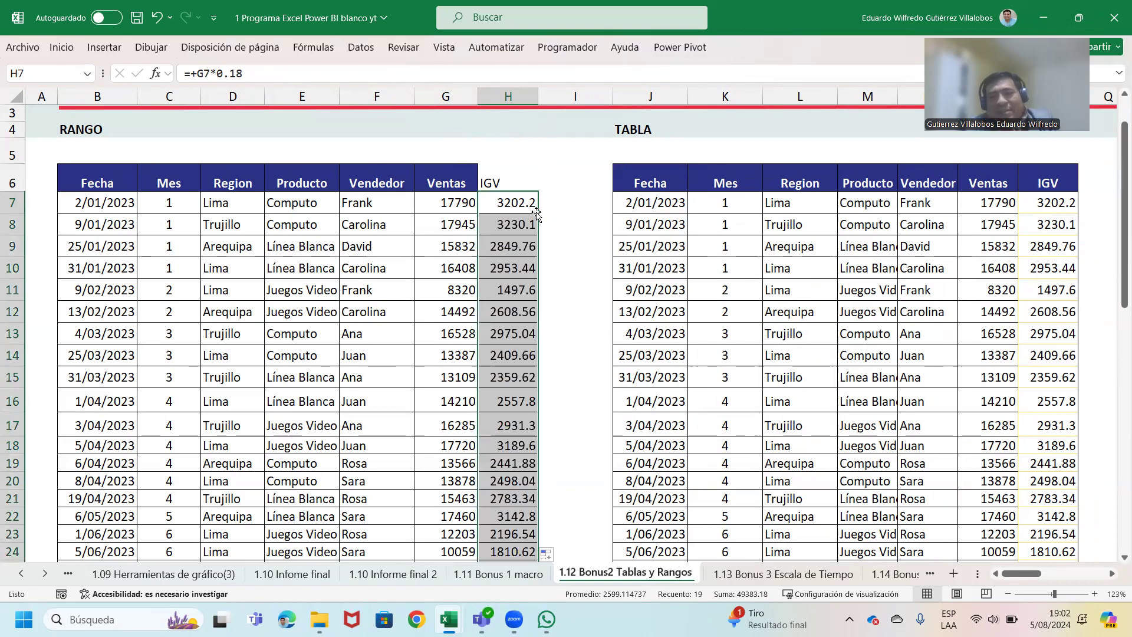
click(567, 172)
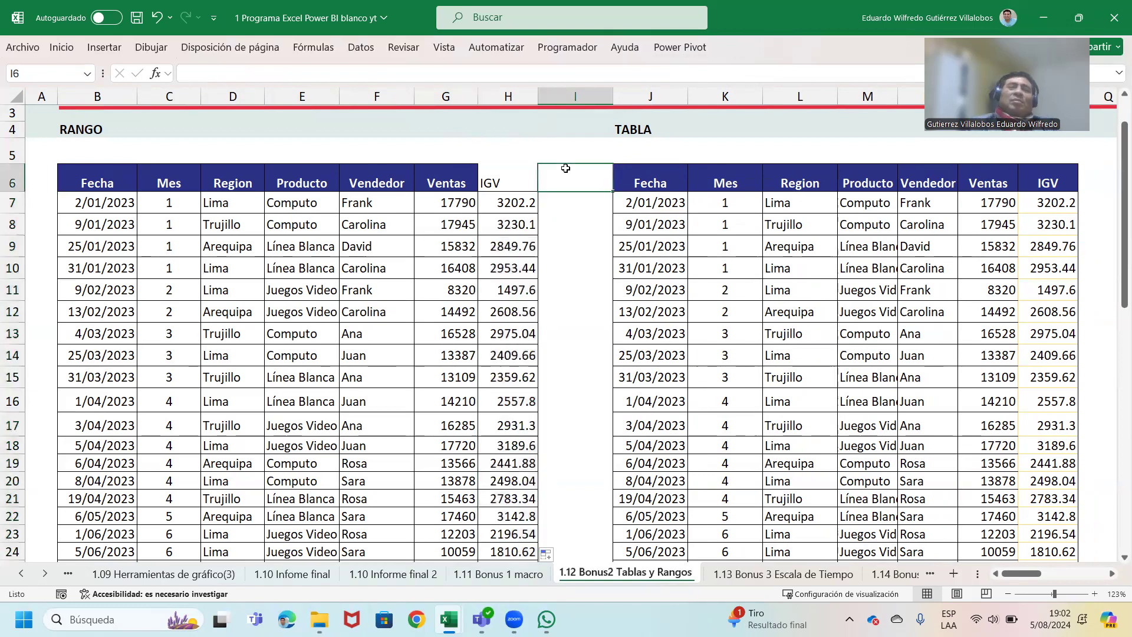
Step: Paint the table's P6 IGV header formatting onto the range's H6 heading
click(1047, 176)
click(61, 47)
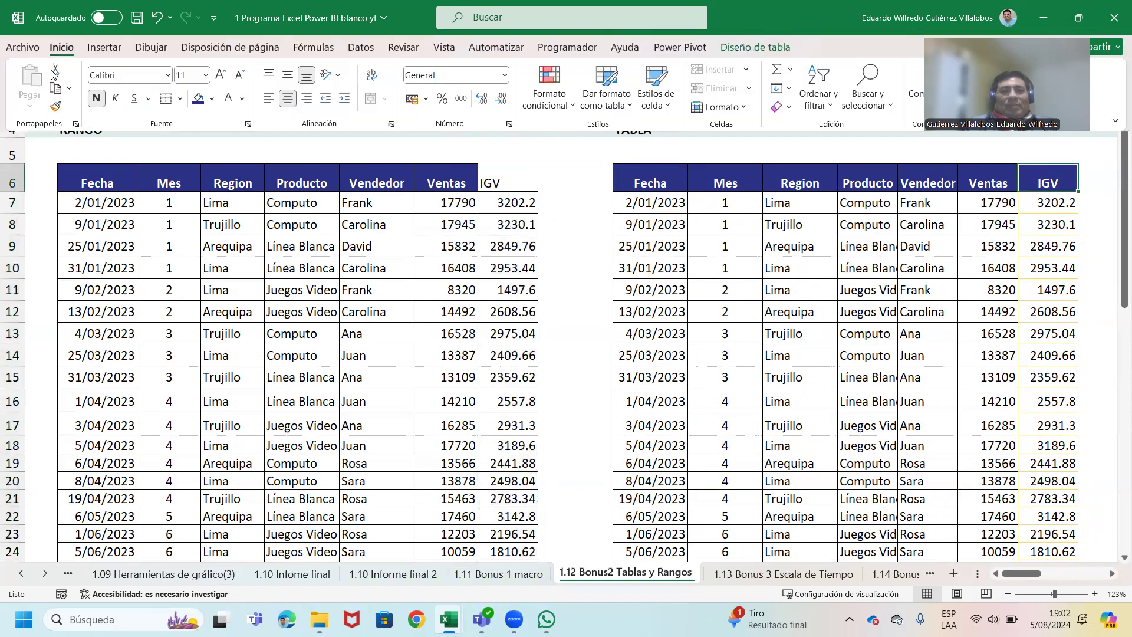
click(56, 106)
click(498, 183)
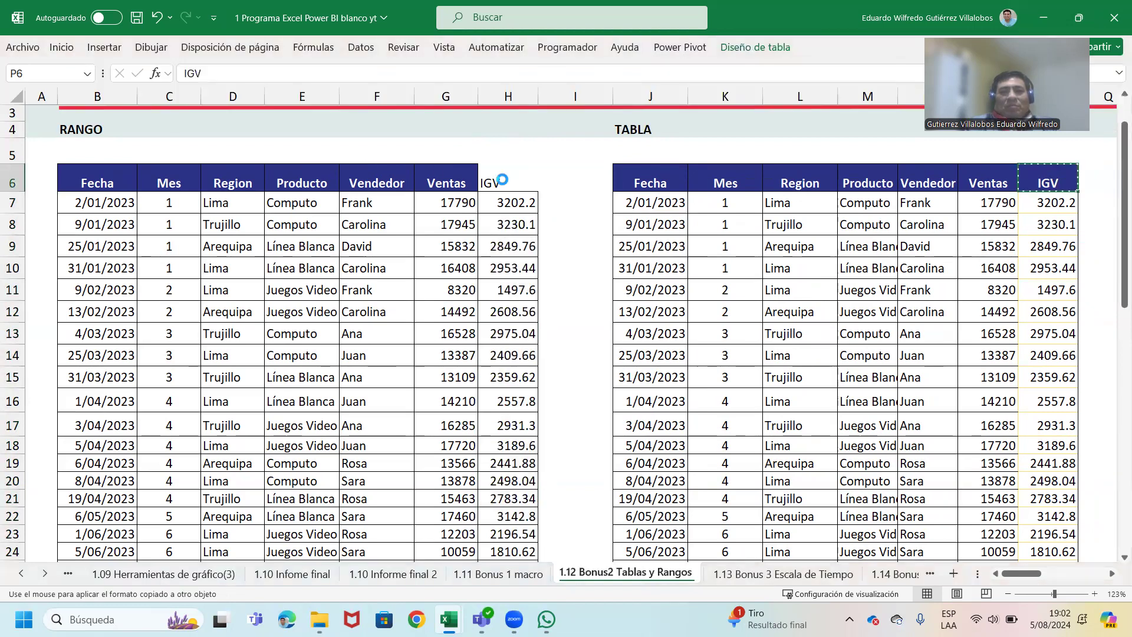
click(574, 181)
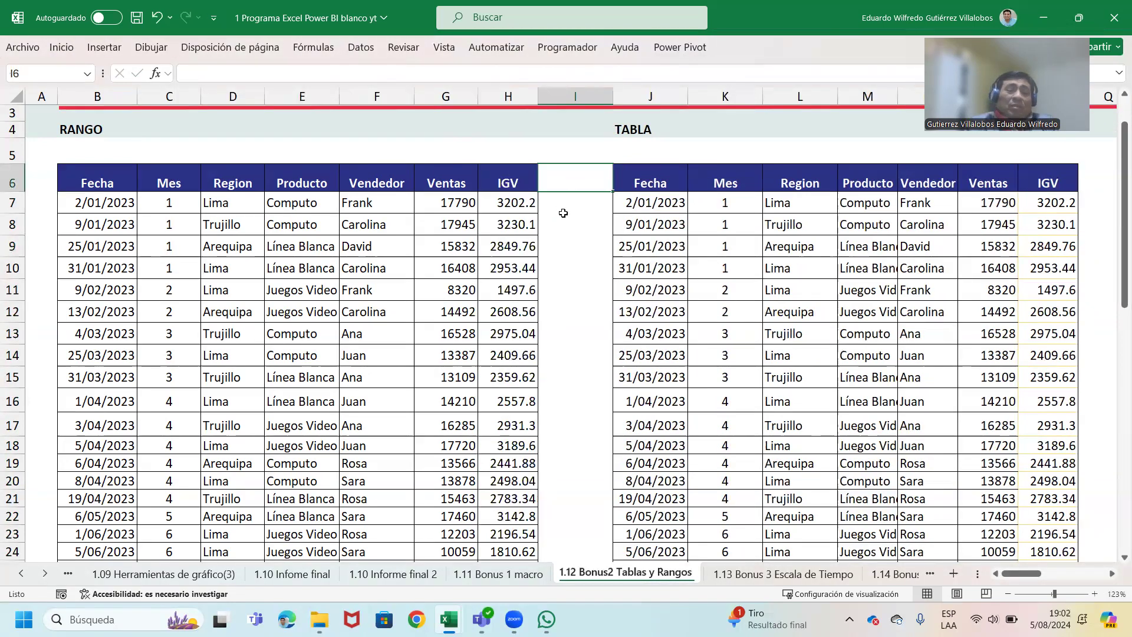
Step: Widen the TABLA's Producto column (M) so Línea Blanca and Juegos Video show in full
scroll(563, 213, down, 4)
scroll(569, 227, down, 2)
click(528, 231)
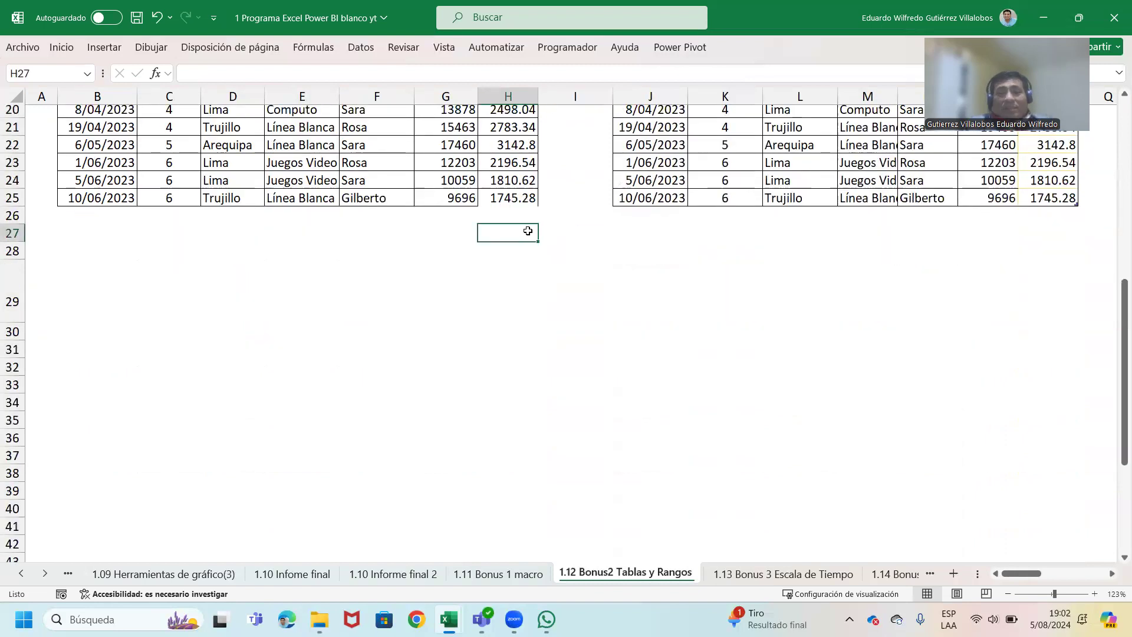
scroll(435, 219, up, 1)
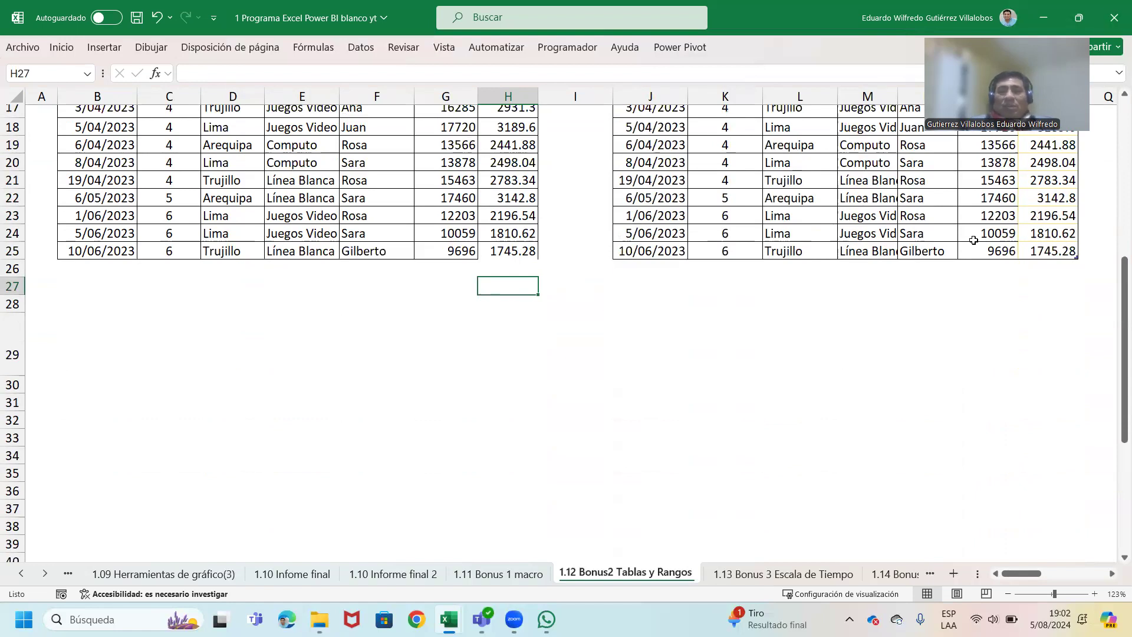
drag(898, 97, 910, 99)
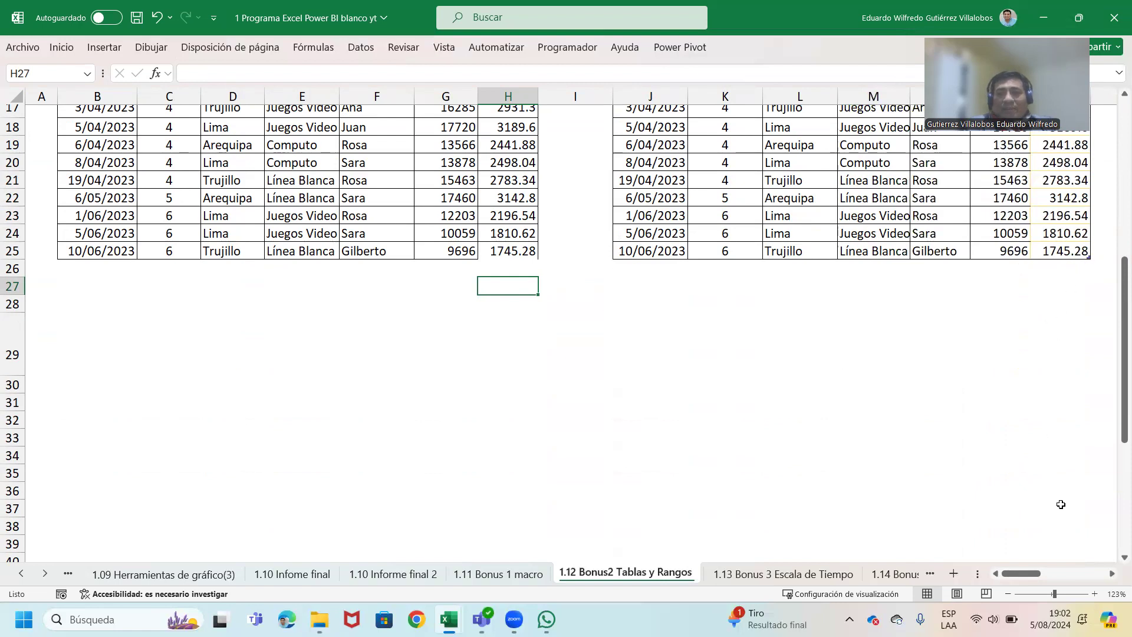
click(1112, 575)
click(1112, 575)
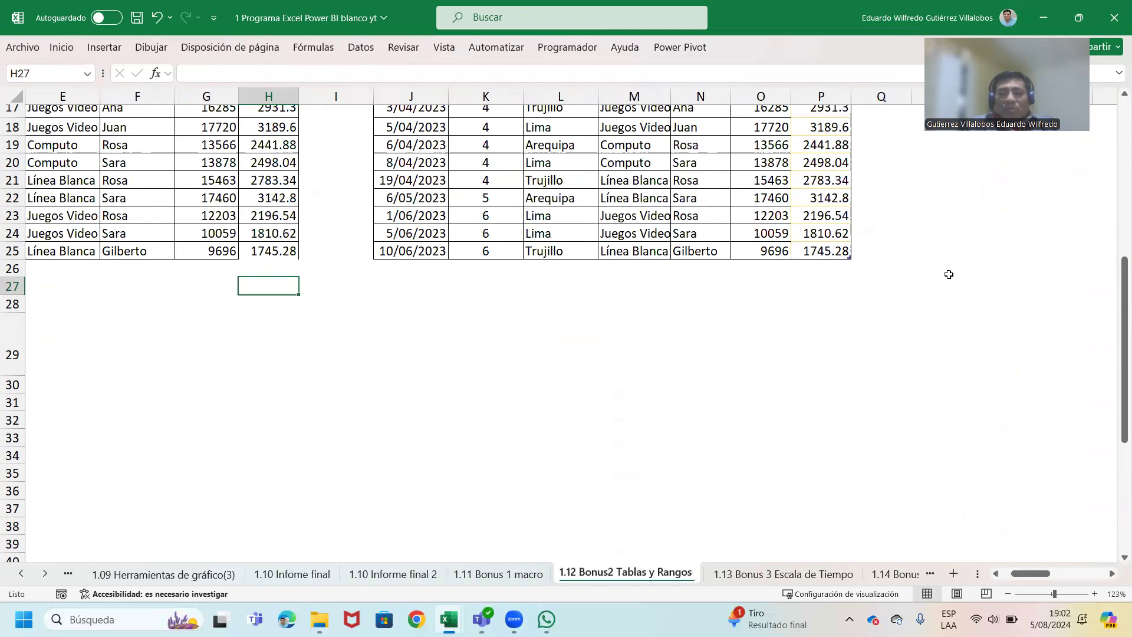
Step: Scroll through both sales blocks and adjust the view to see them end at row 25
ctrl+scroll(949, 274, up, 5)
ctrl+scroll(949, 274, up, 3)
ctrl+scroll(949, 274, up, 3)
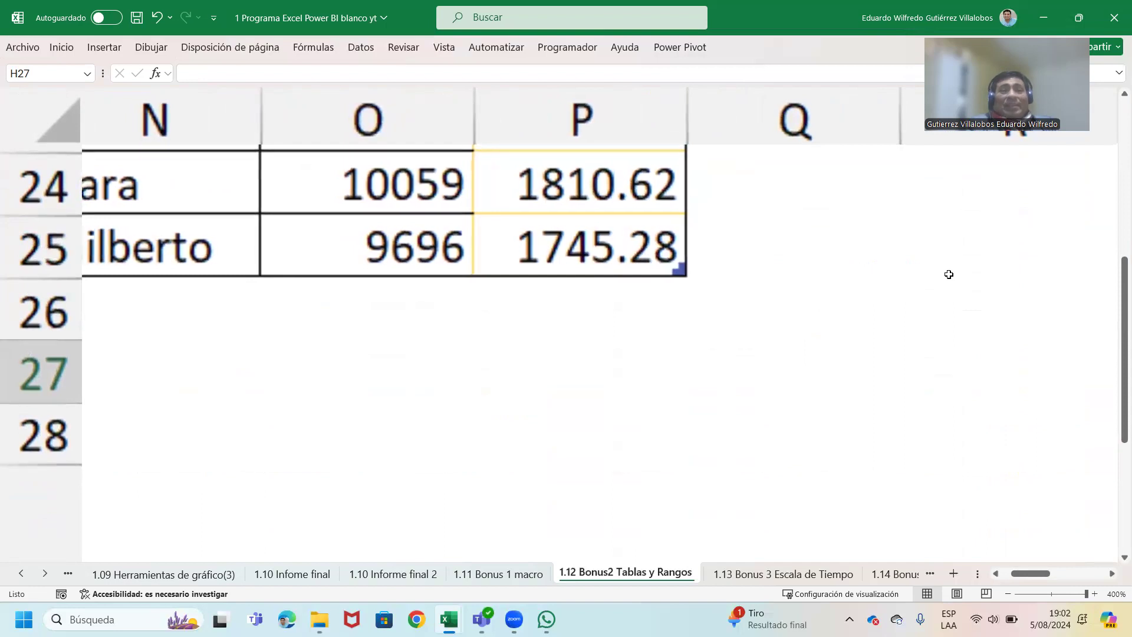
ctrl+scroll(949, 274, down, 2)
ctrl+scroll(949, 274, down, 2)
ctrl+scroll(949, 274, down, 1)
ctrl+scroll(949, 274, down, 2)
ctrl+scroll(949, 274, down, 1)
ctrl+scroll(949, 274, down, 1)
ctrl+scroll(949, 274, down, 1)
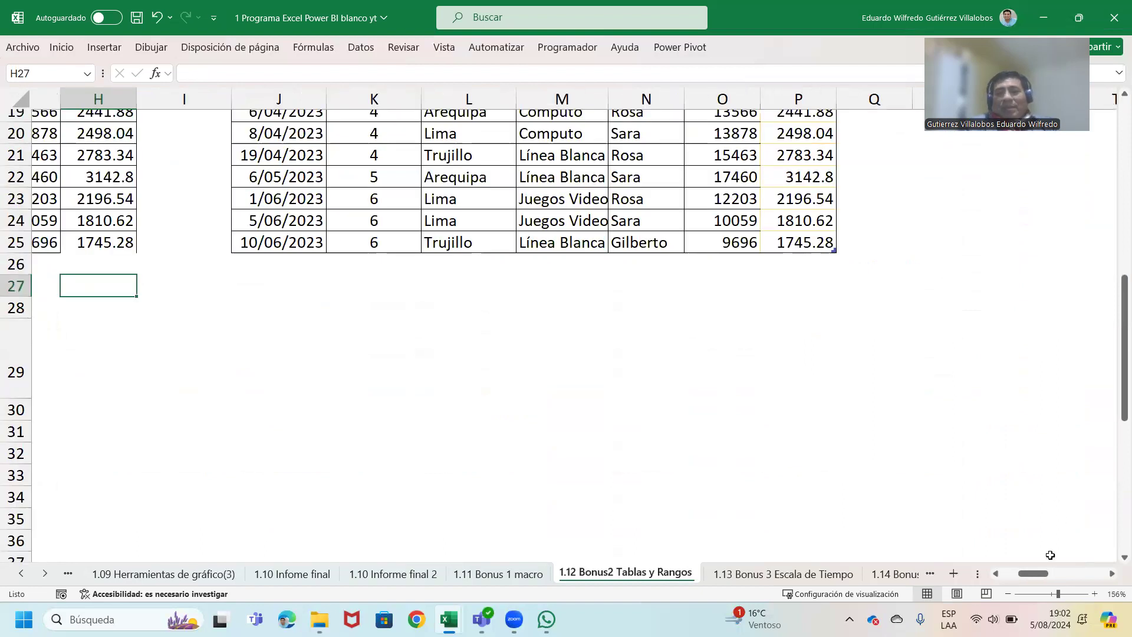
drag(1043, 574, 1001, 565)
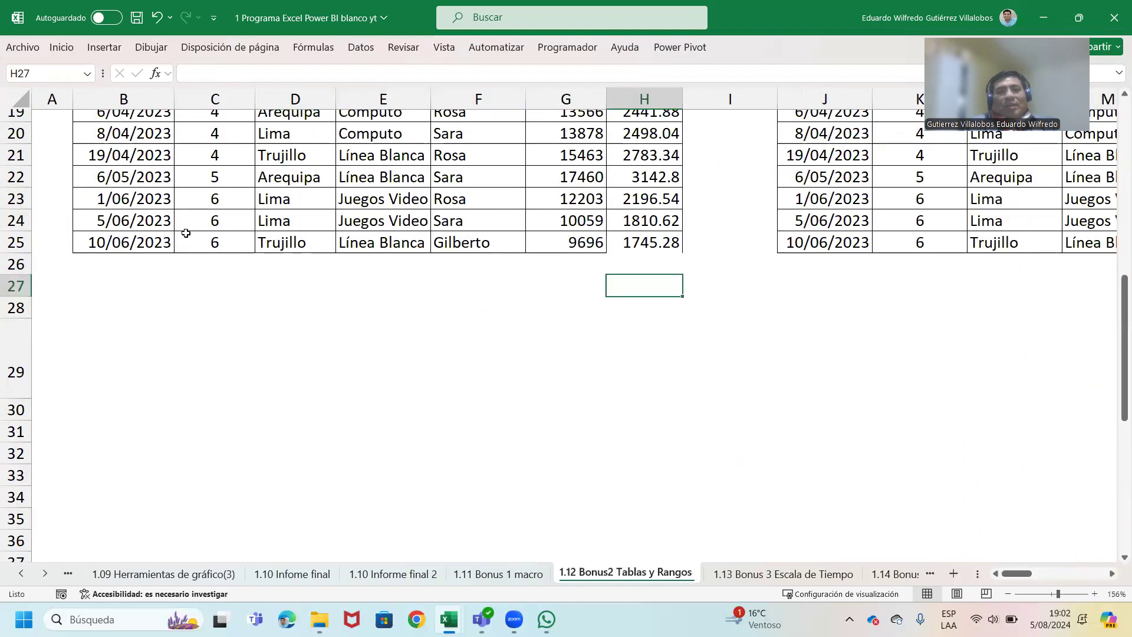
Step: Start a new RANGO row by entering the date 2/06/2023 below the range
click(126, 258)
text(2/06/2023)
key(Return)
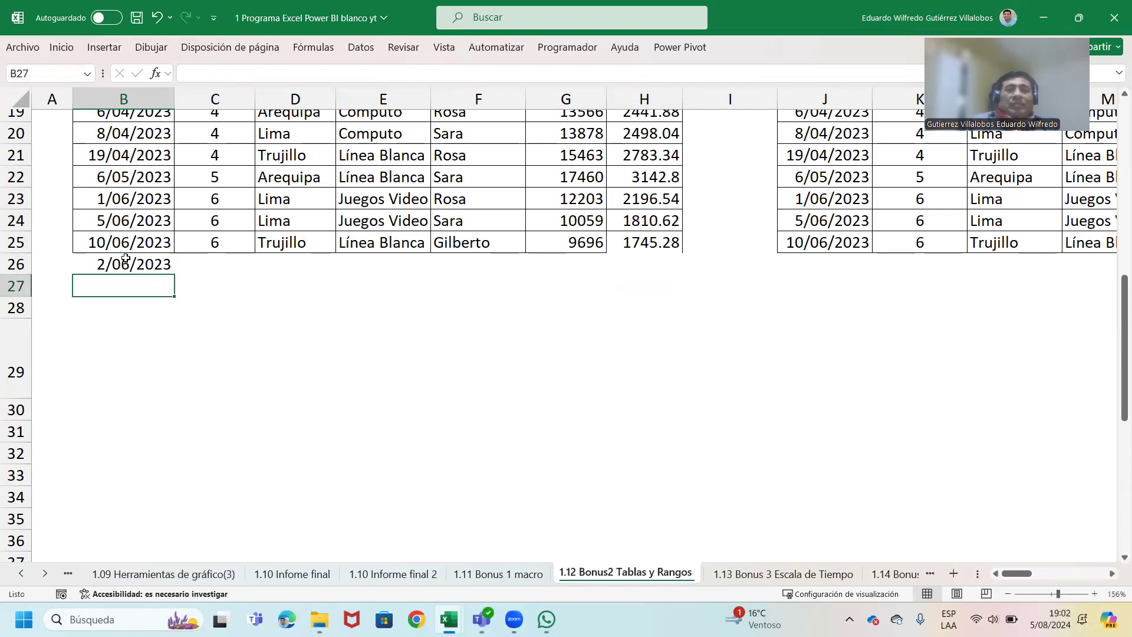
click(183, 359)
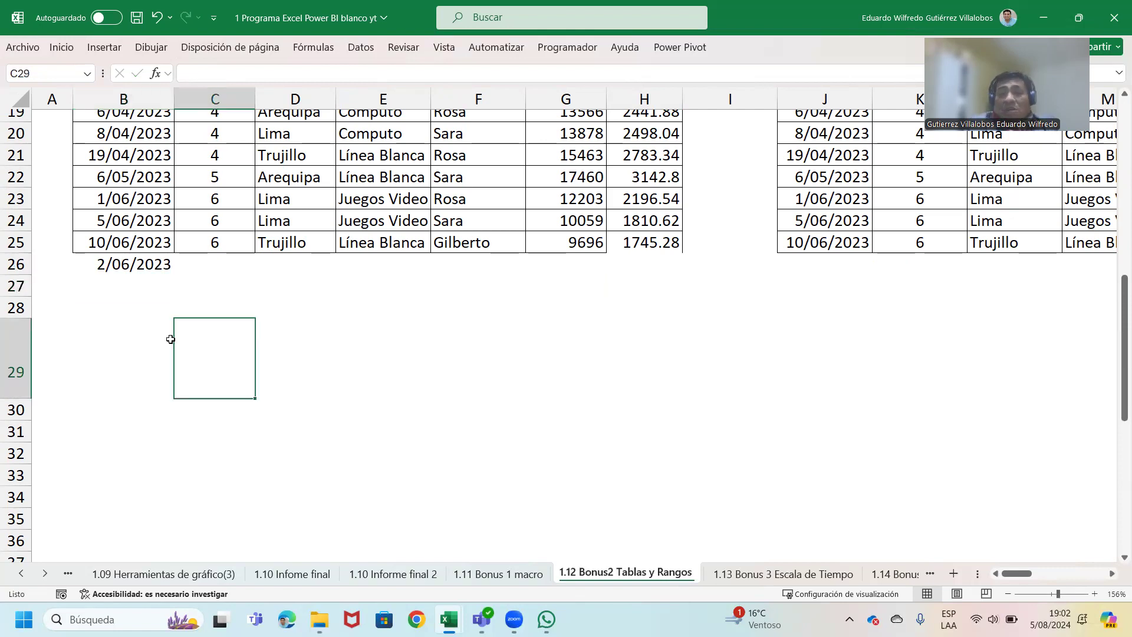
click(102, 238)
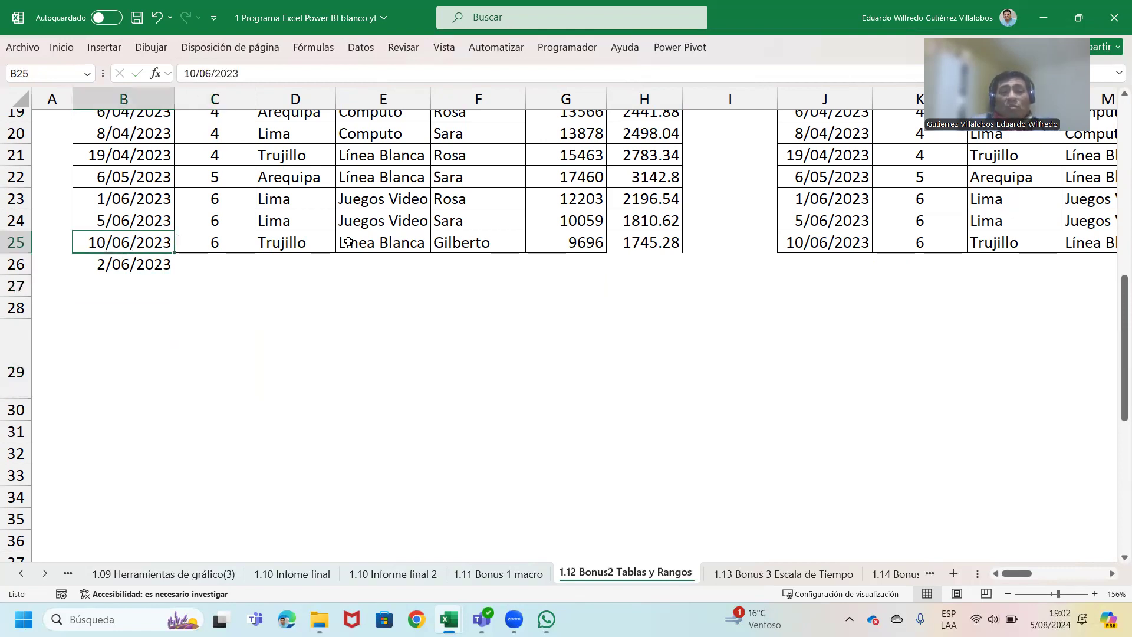
drag(348, 242, 707, 245)
click(572, 322)
Step: Correct the new row's date to 22/06/2023 and set its Mes to 6
click(233, 263)
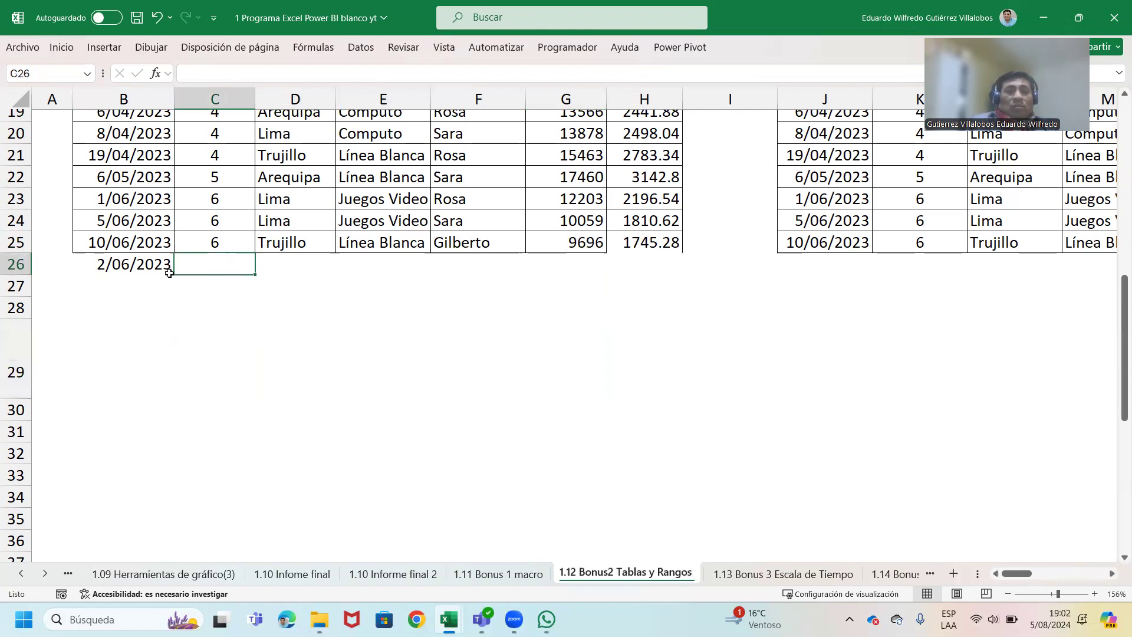
click(133, 267)
click(185, 72)
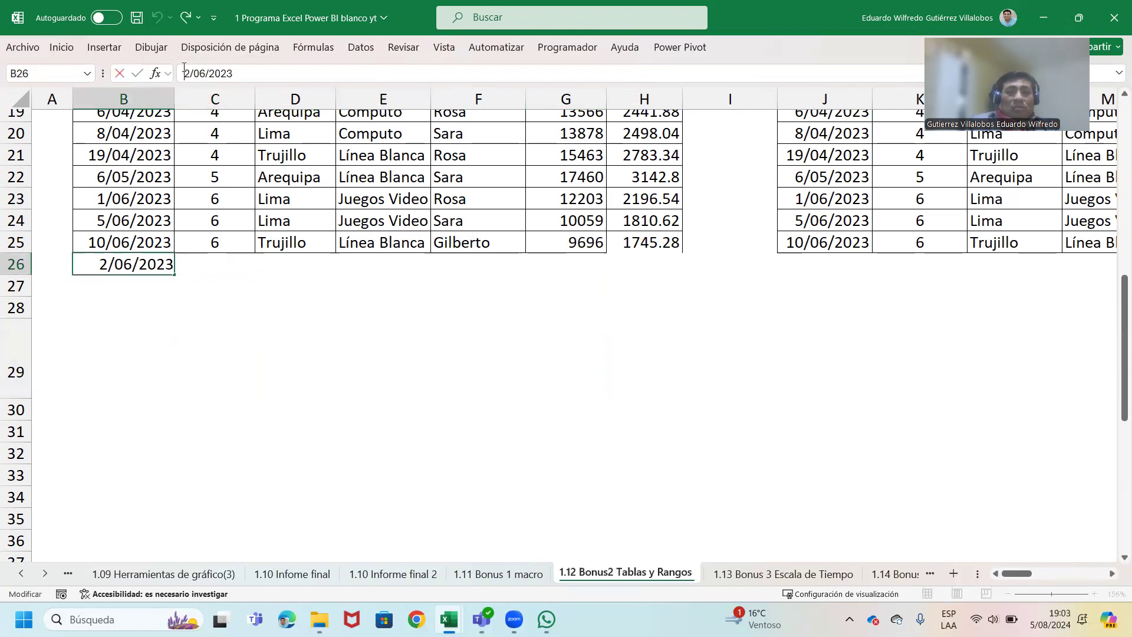
text(2)
key(Return)
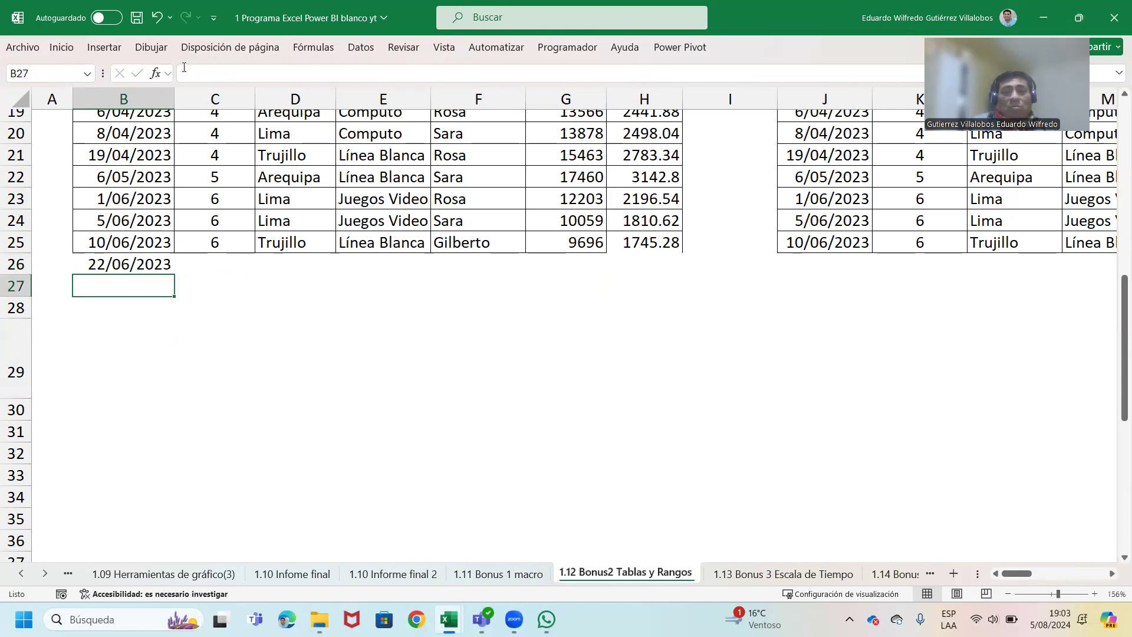
click(208, 261)
text(6)
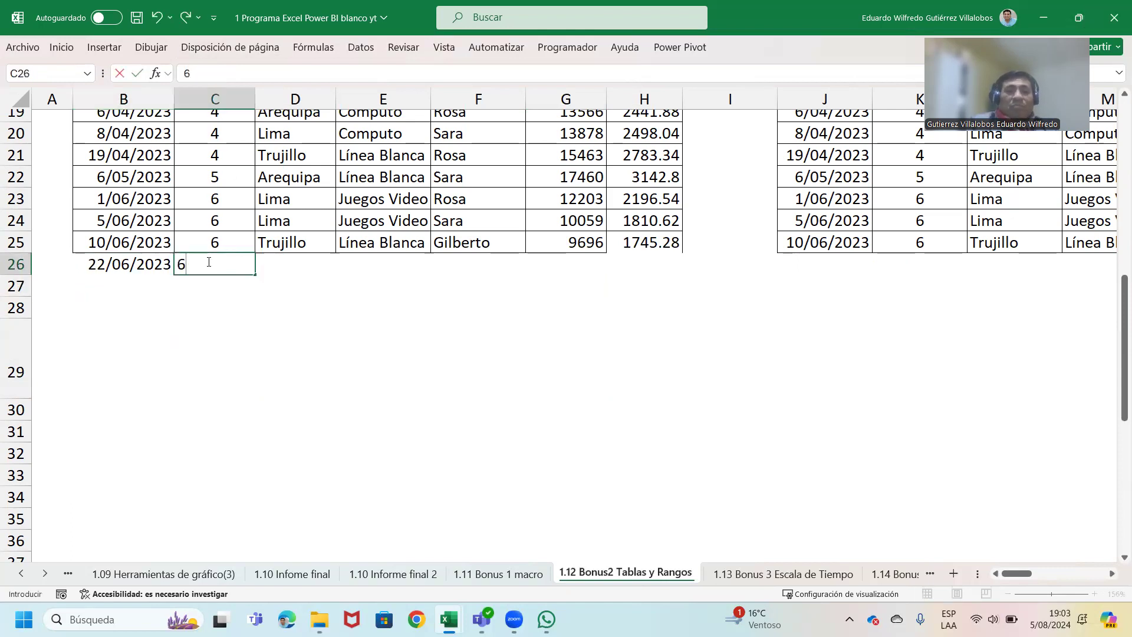
key(Return)
Step: Fill the new row with Region Lima, Producto Computo and Vendedor Rosa
click(280, 269)
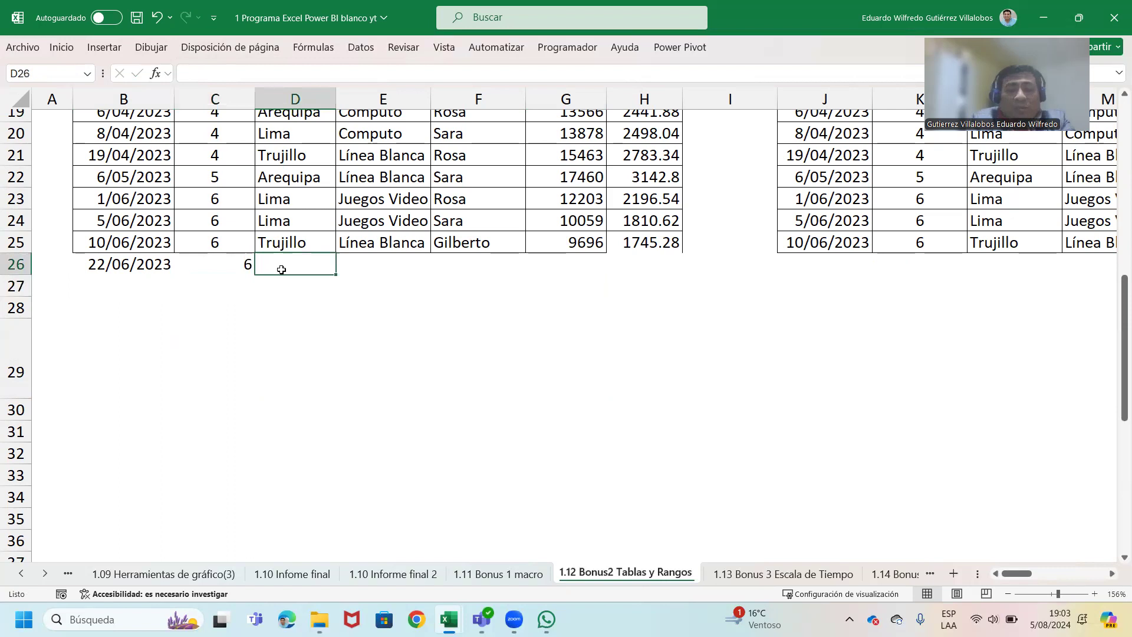
text(Lima)
key(Tab)
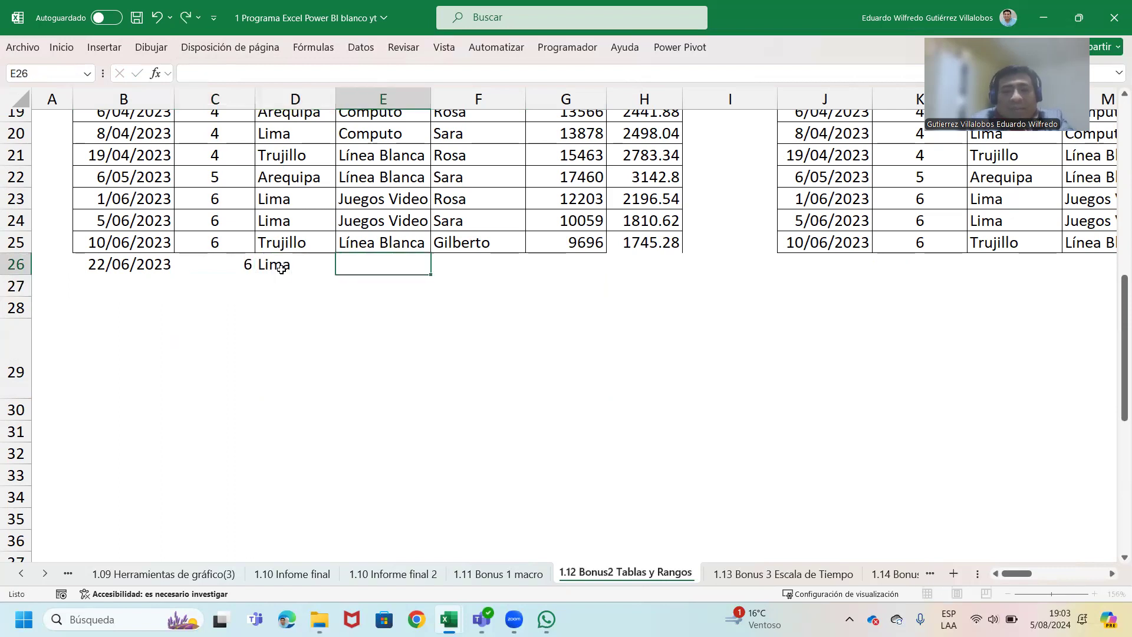
text(Co)
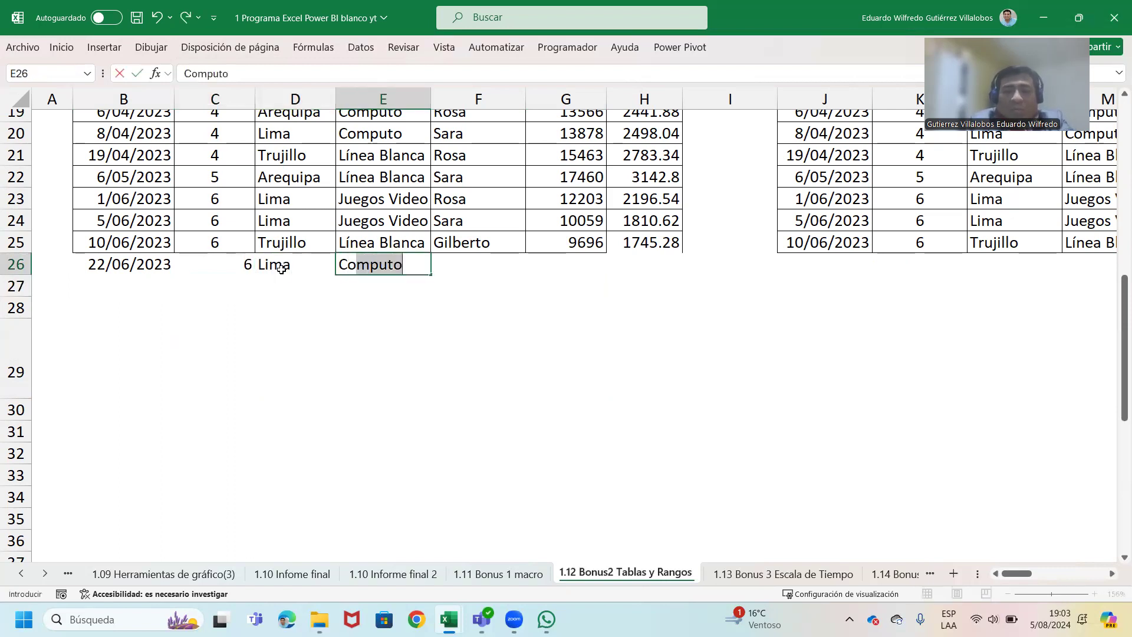
key(Tab)
text(R)
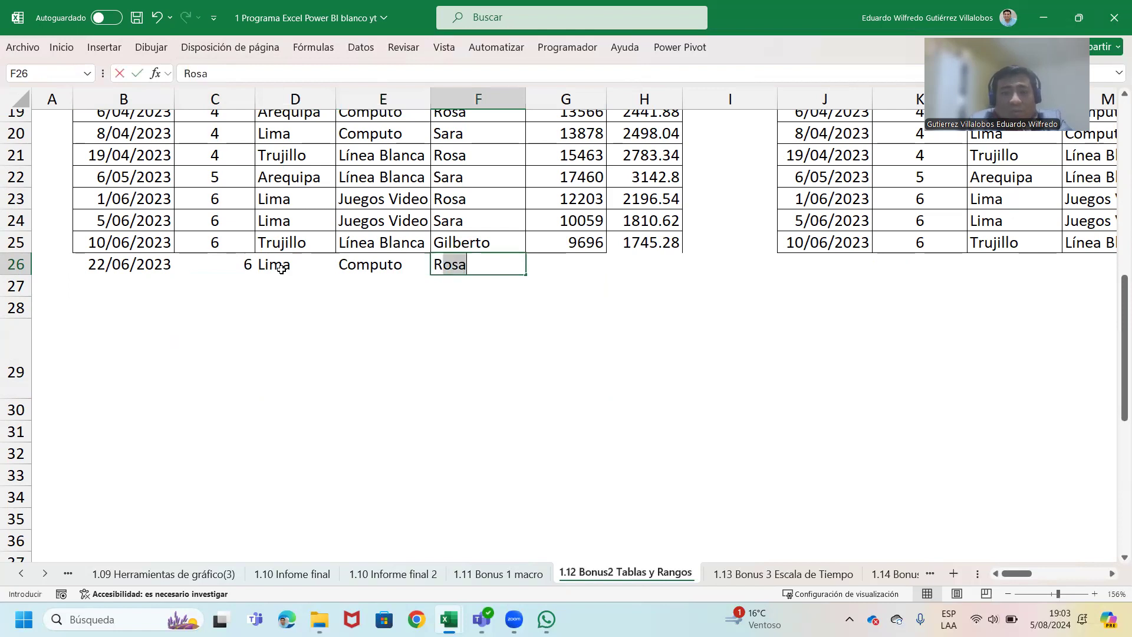
text(o)
key(Return)
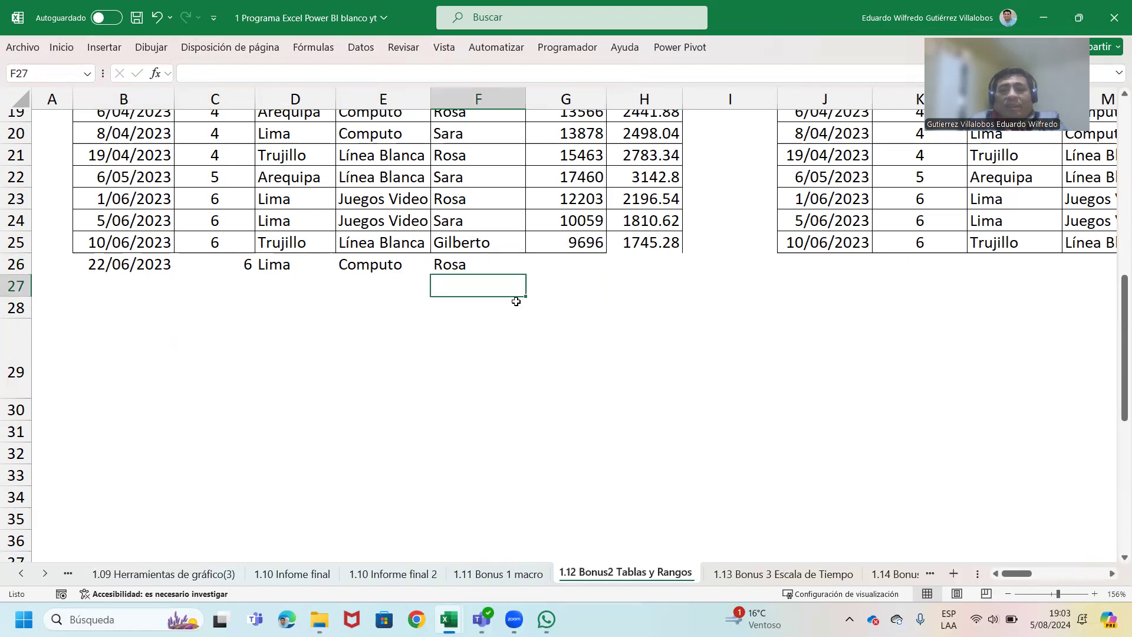
Step: Enter 10000 as the new row's Ventas and confirm its IGV formula gives 1800
click(548, 275)
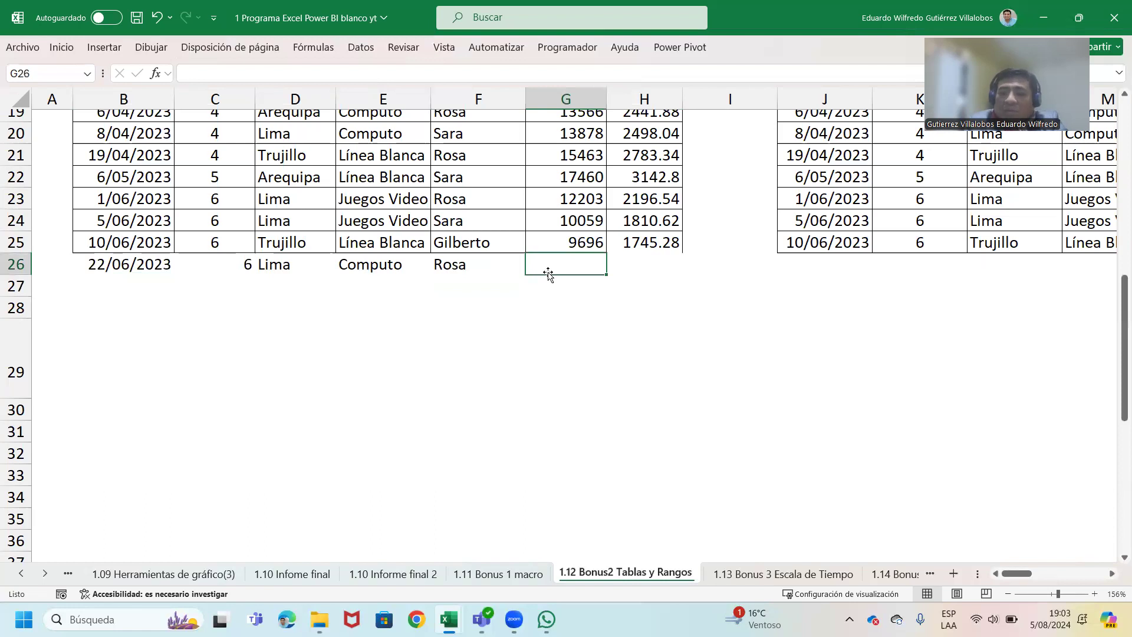
text(10000)
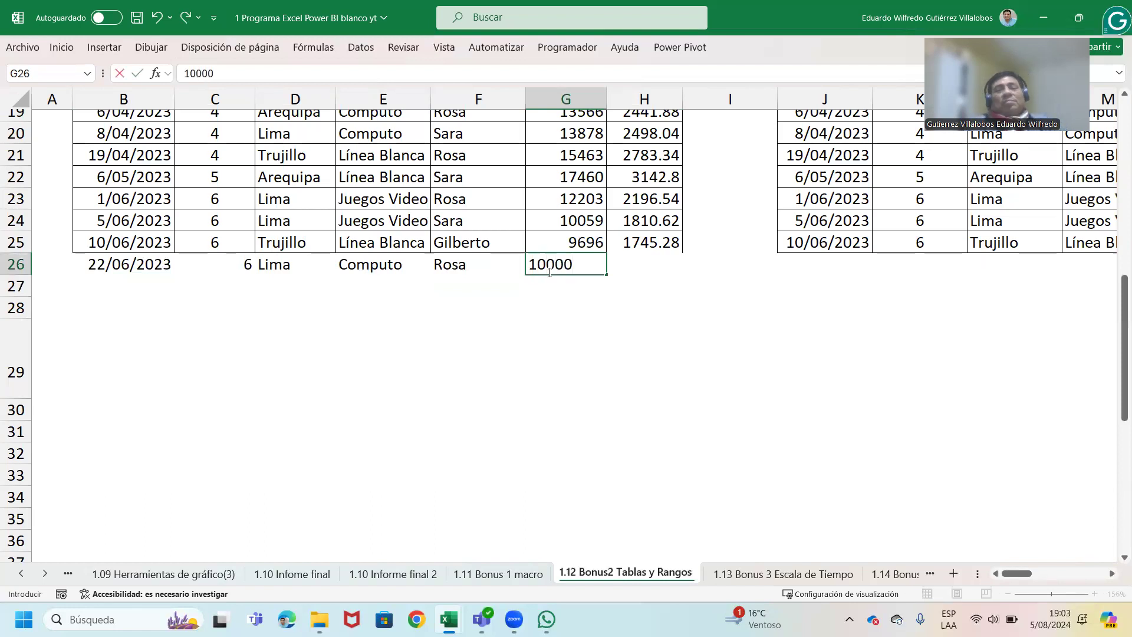
key(Return)
click(646, 260)
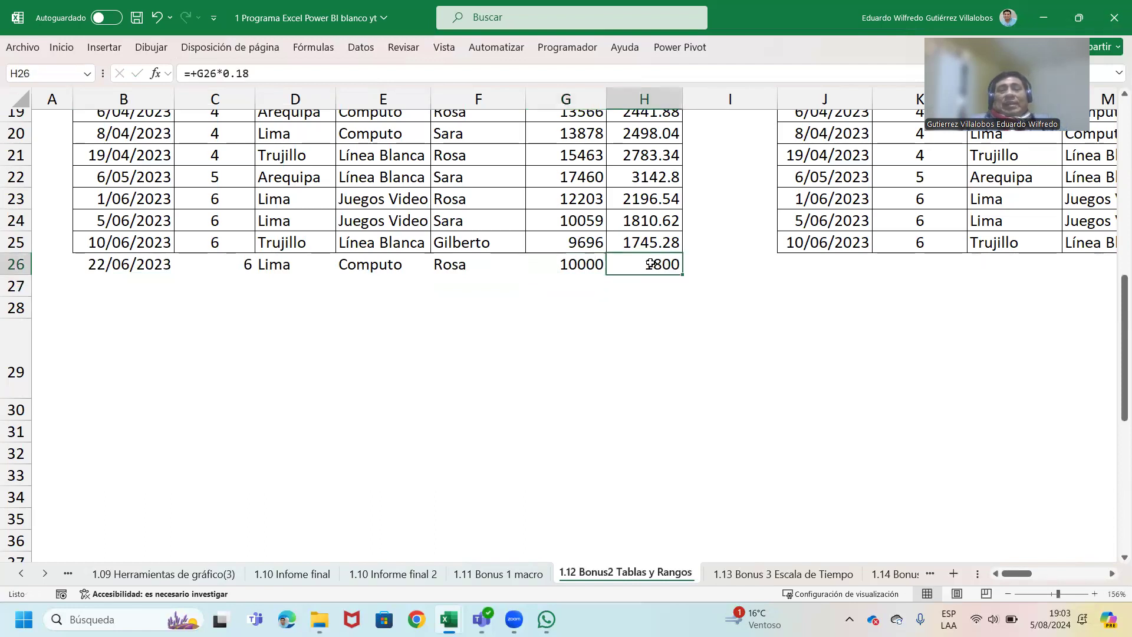
click(652, 283)
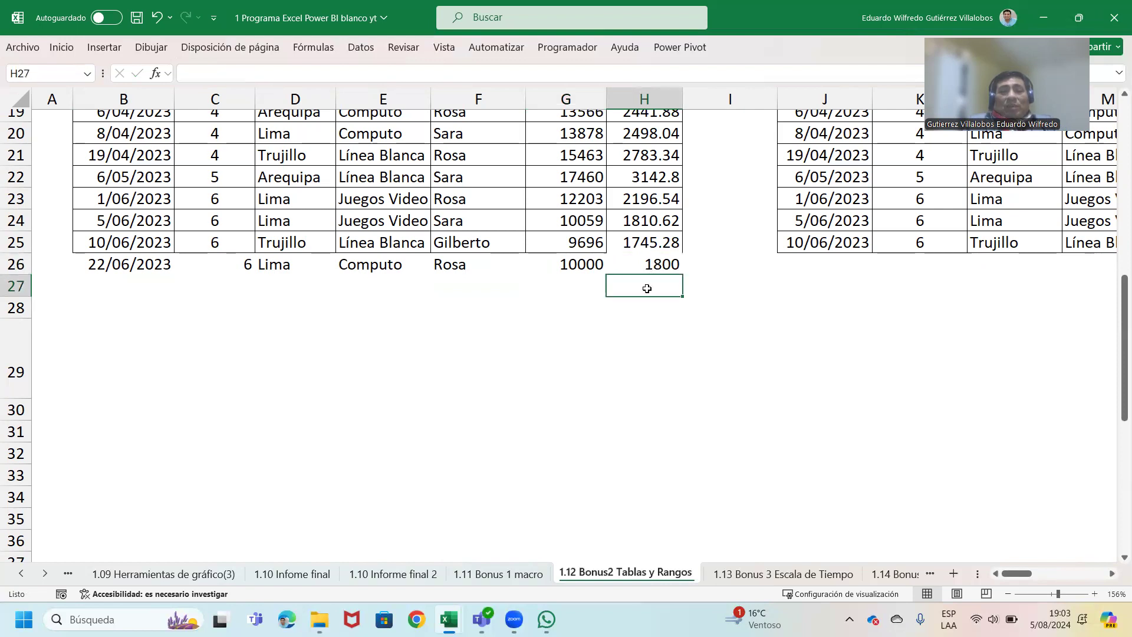
click(655, 245)
click(654, 264)
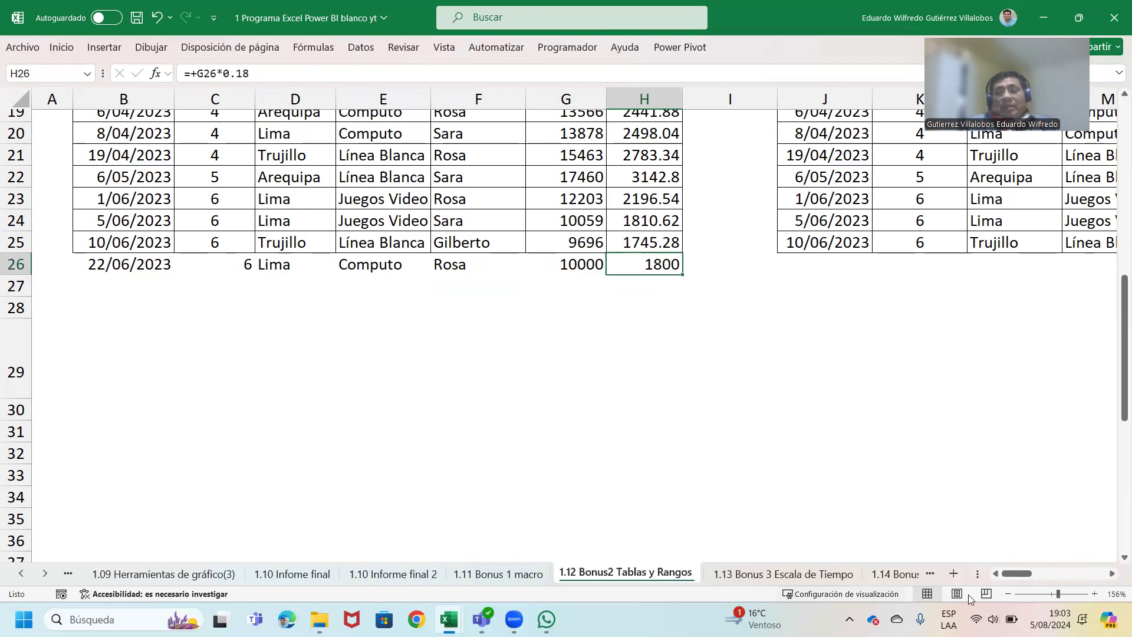
Step: Enter 22/06/2023 in J26 below TABLA and fill the month down so K26 shows 6
drag(1002, 572, 1017, 576)
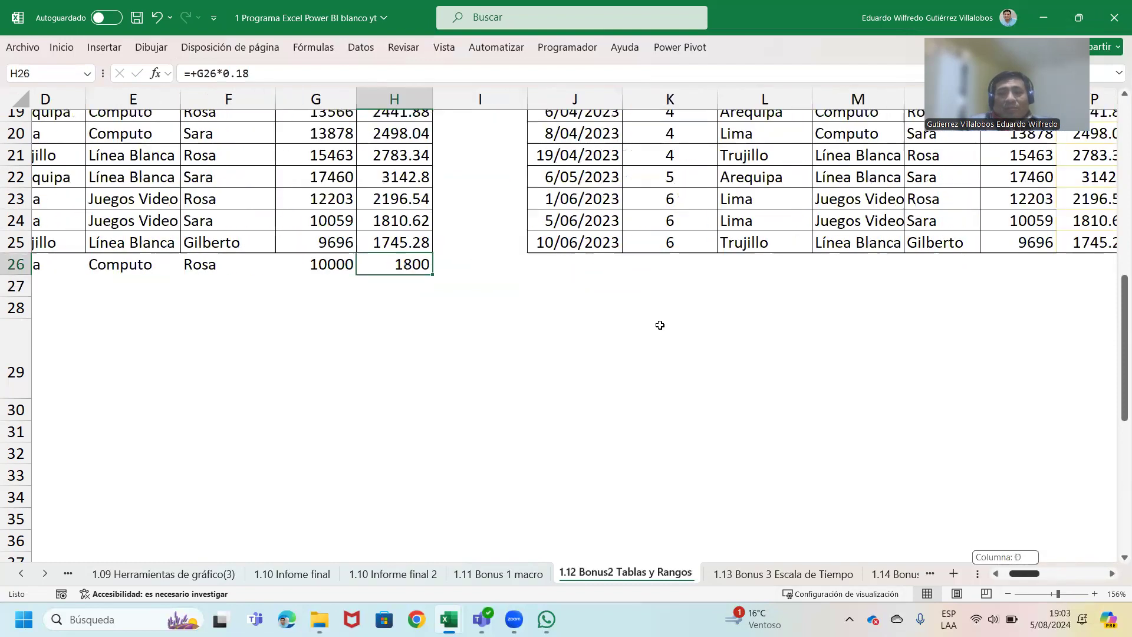
click(565, 261)
text(22/06/2023)
key(Return)
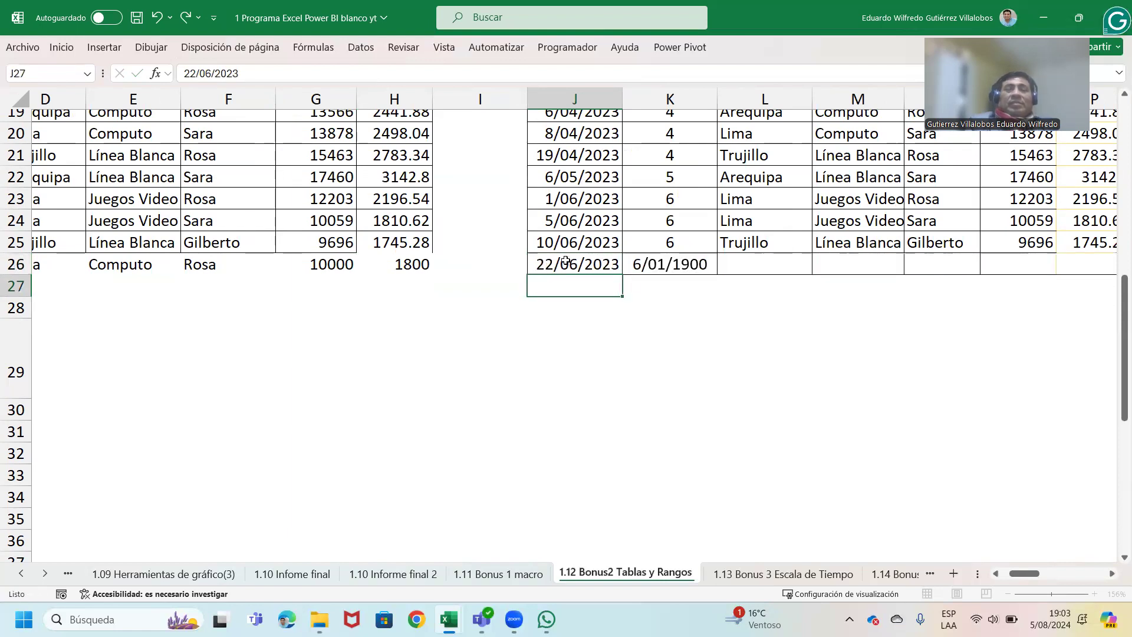
click(678, 240)
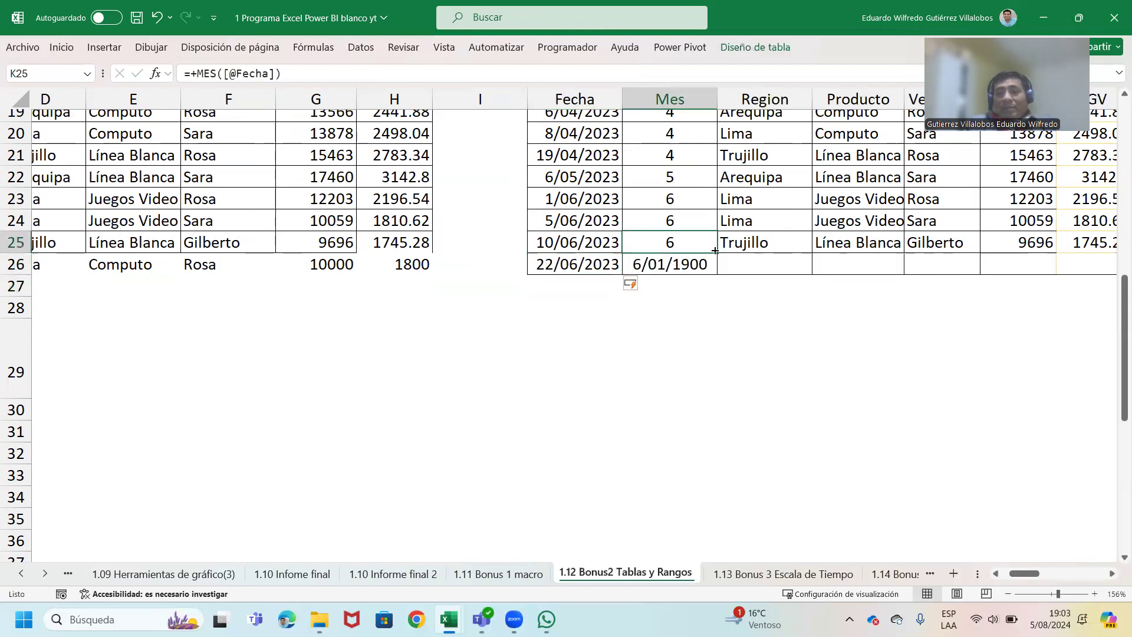
drag(717, 253, 690, 275)
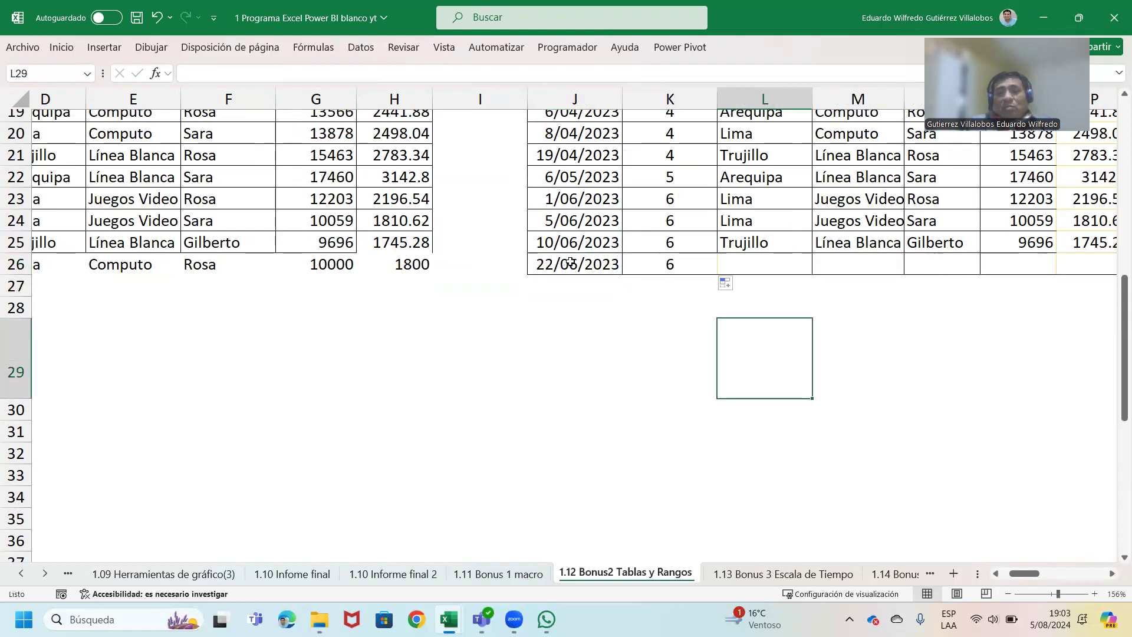
drag(569, 262, 953, 264)
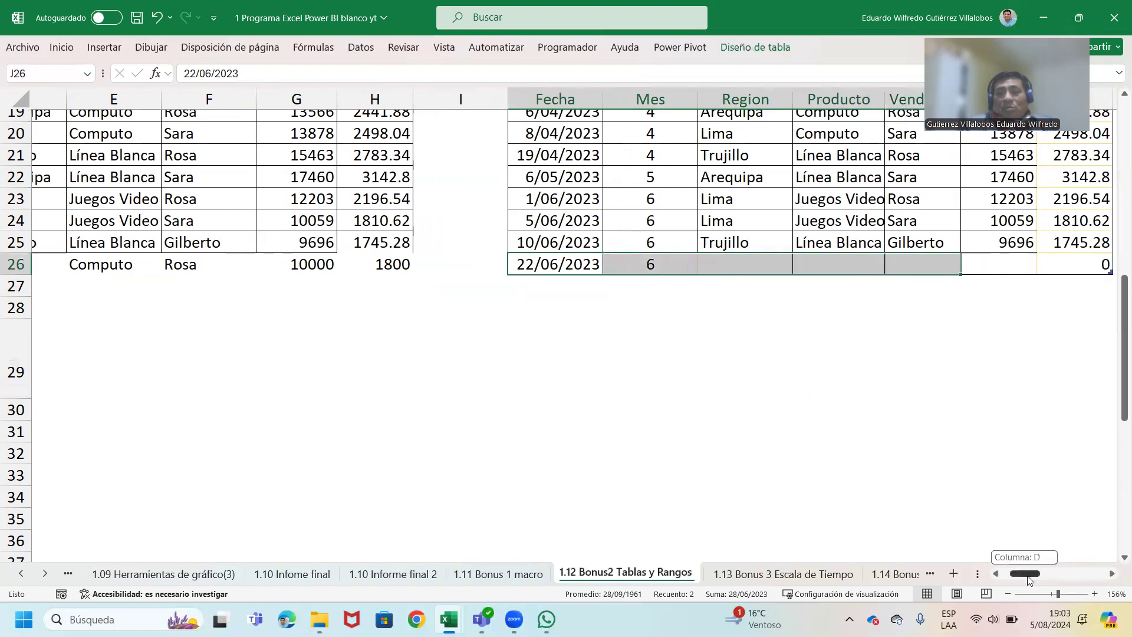
drag(1025, 576, 1033, 575)
click(920, 431)
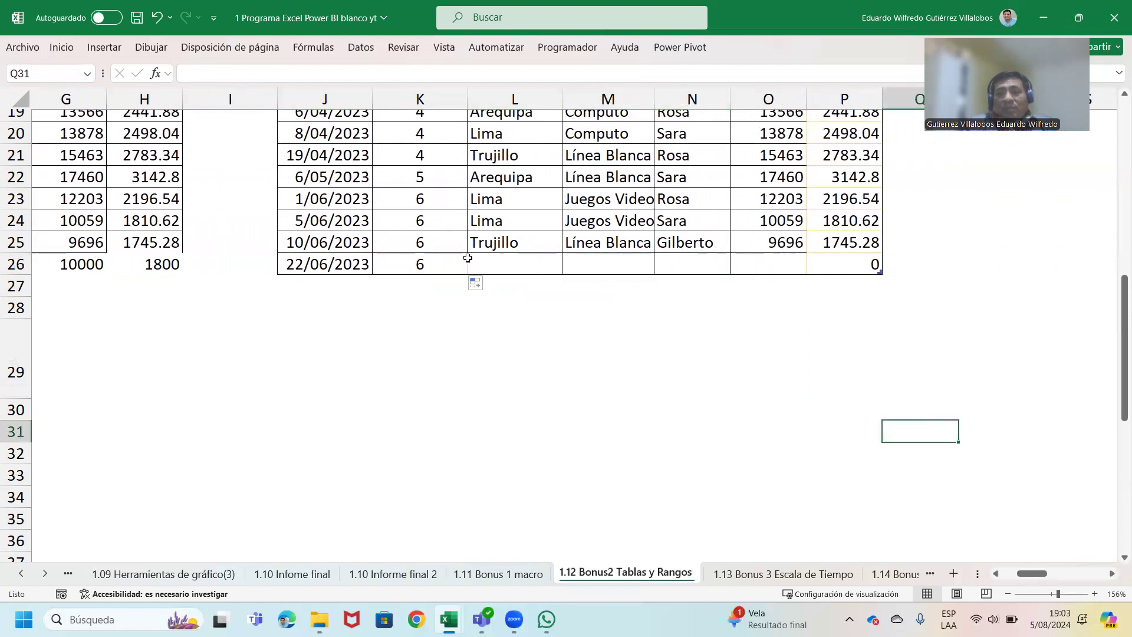
drag(476, 258, 693, 264)
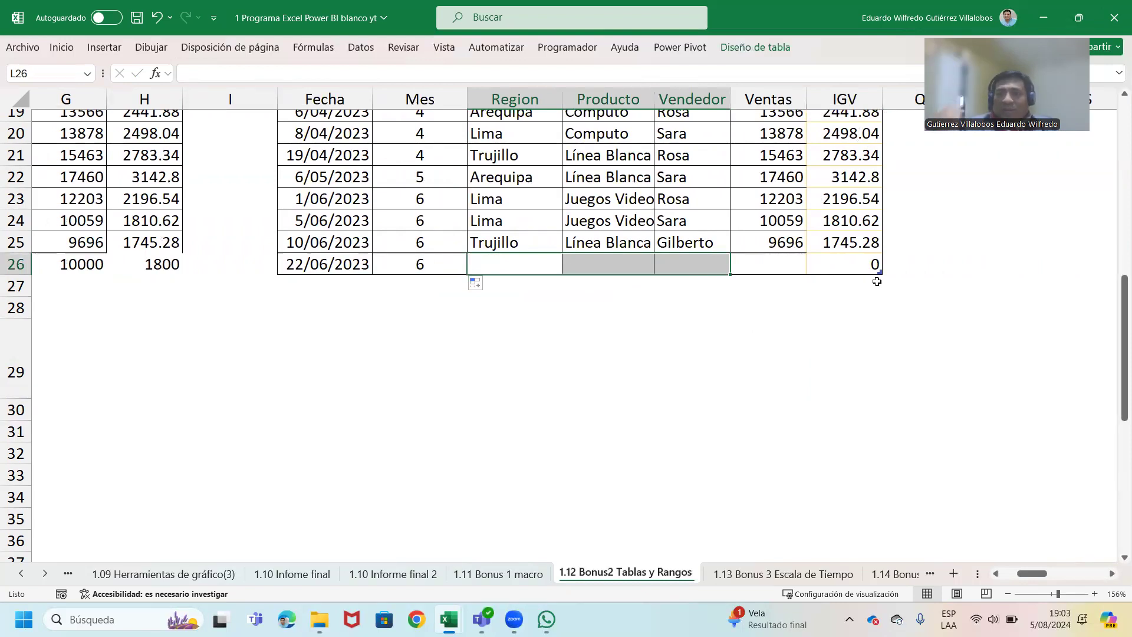
click(779, 354)
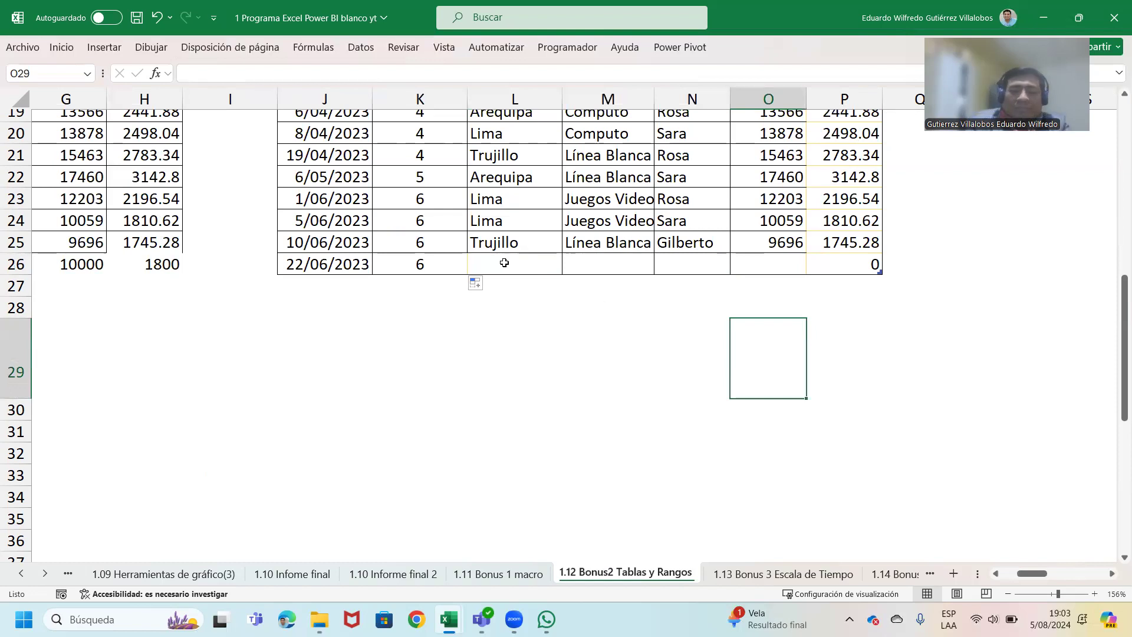
Step: Enter Lima as Region and Línea Blanca as Producto in TABLA row 26
text(Lima)
key(Escape)
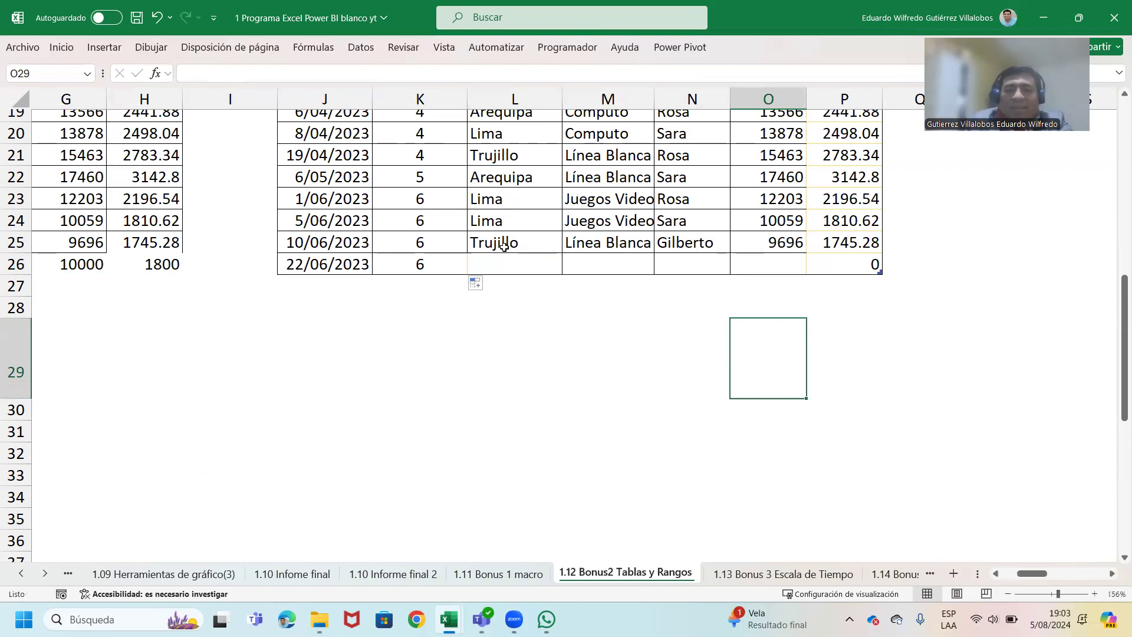
click(508, 262)
text(Lima)
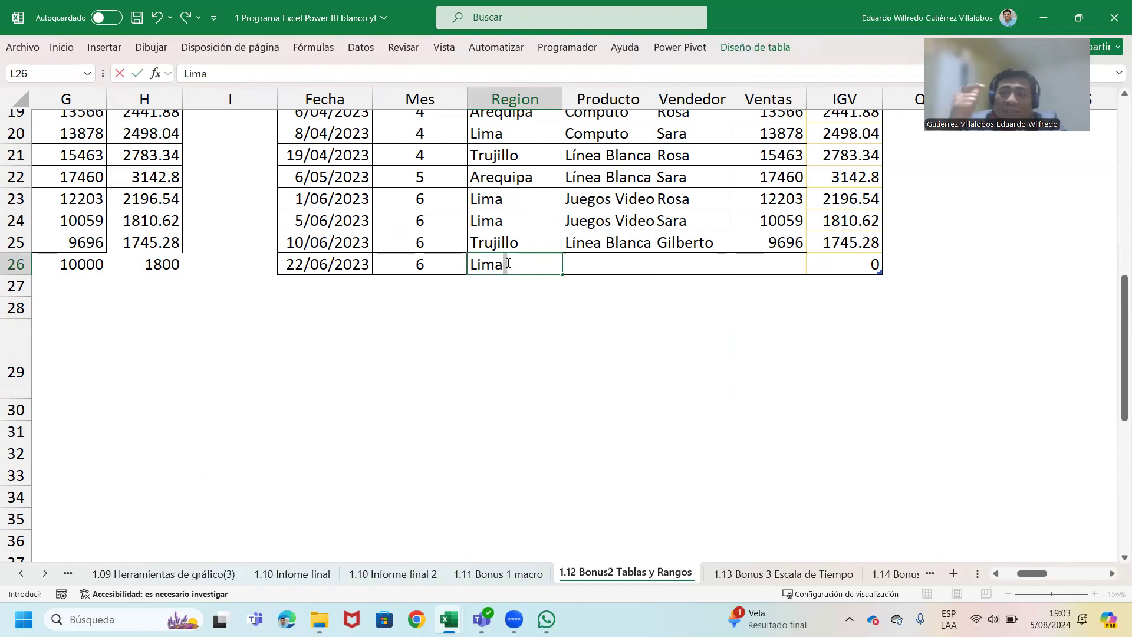
key(Return)
key(Up)
key(Right)
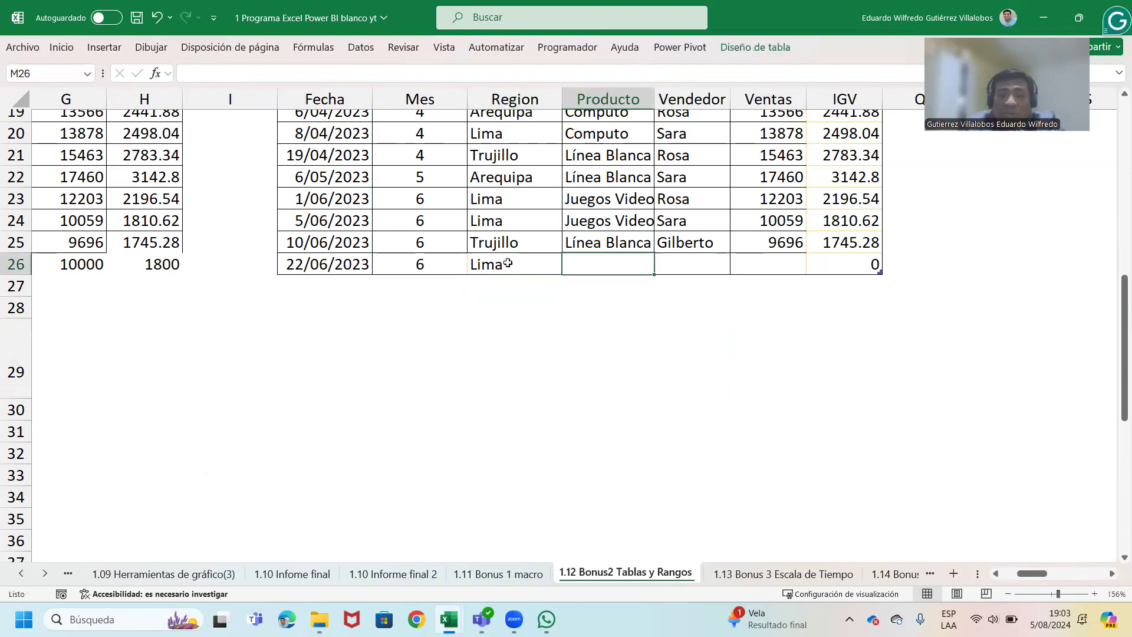
text(Línea Blanca)
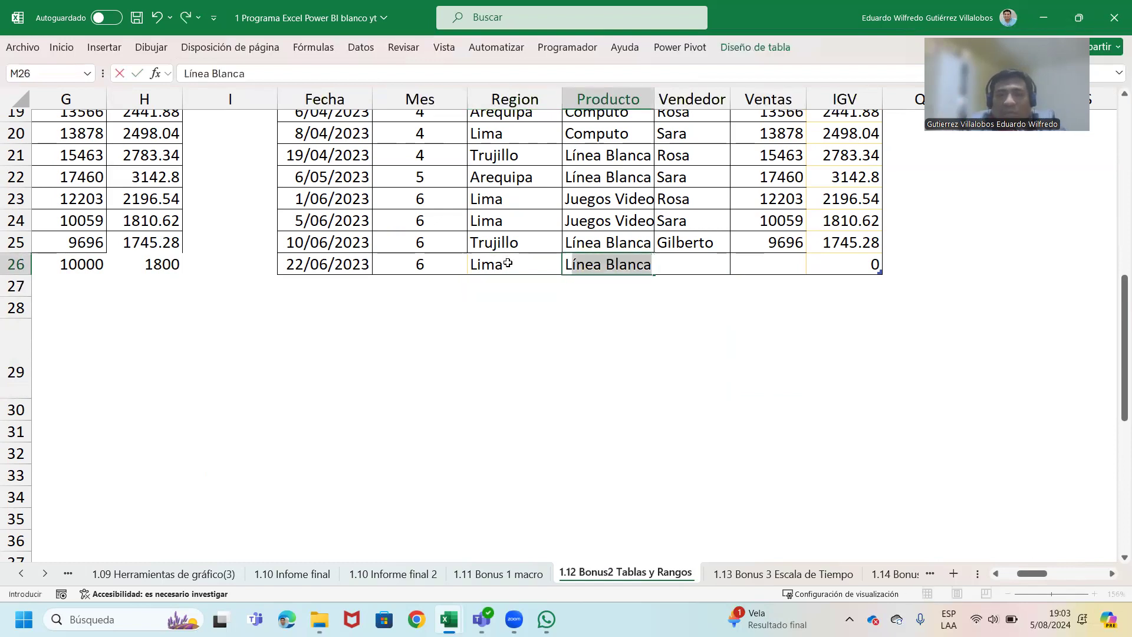
key(Return)
Step: Enter Rosa as Vendedor and 10000 as Ventas in the new TABLA row
key(Up)
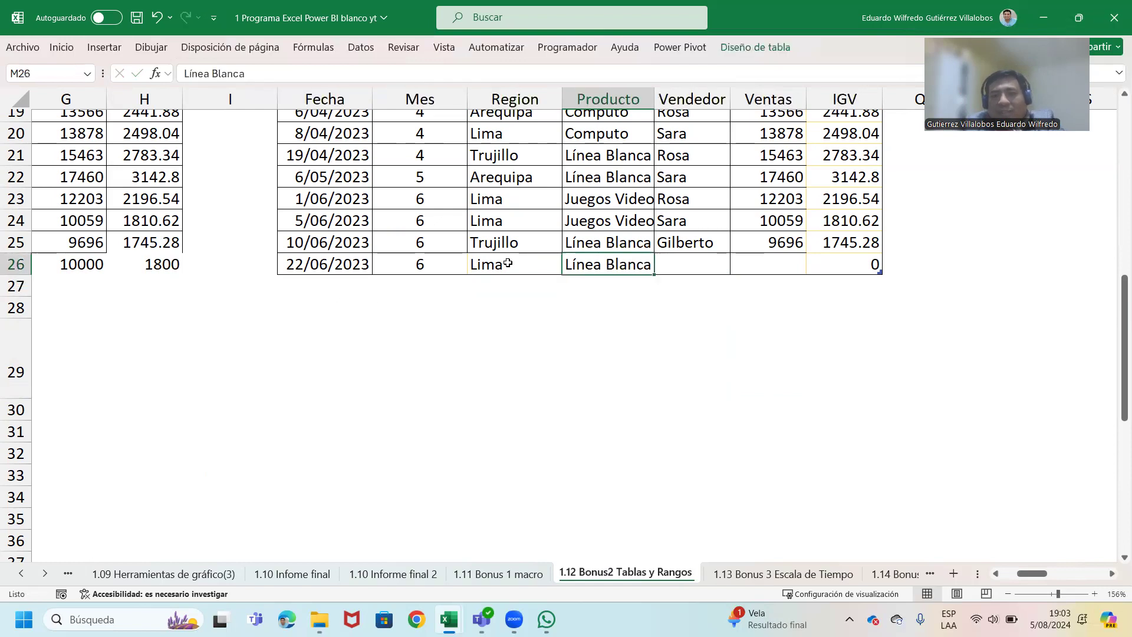
key(Tab)
text(R)
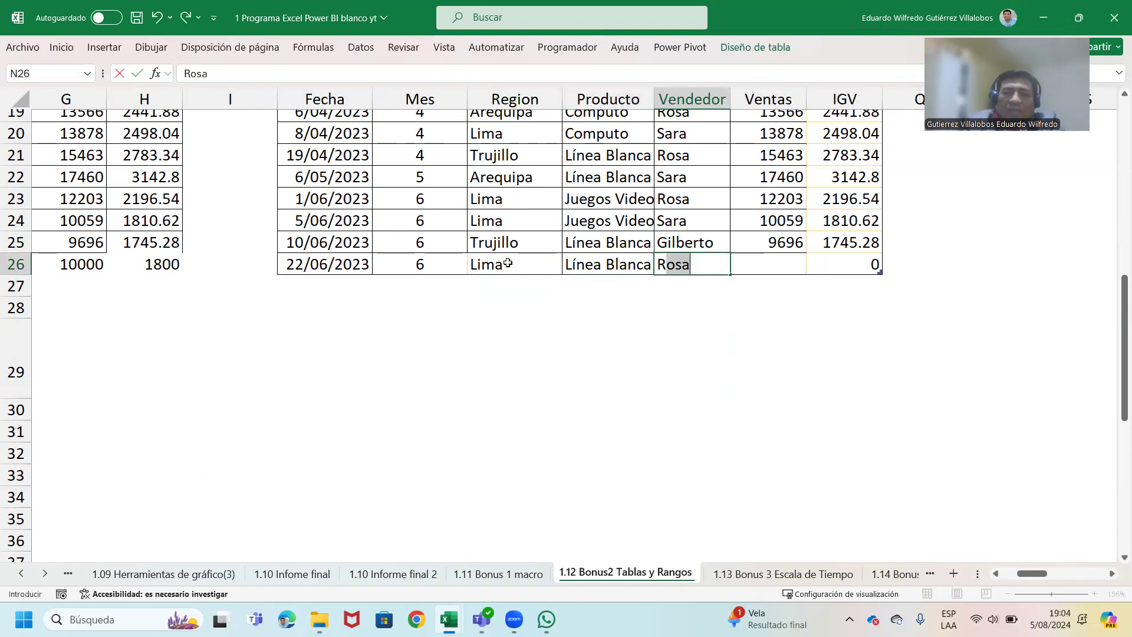
key(Return)
key(Up)
key(Tab)
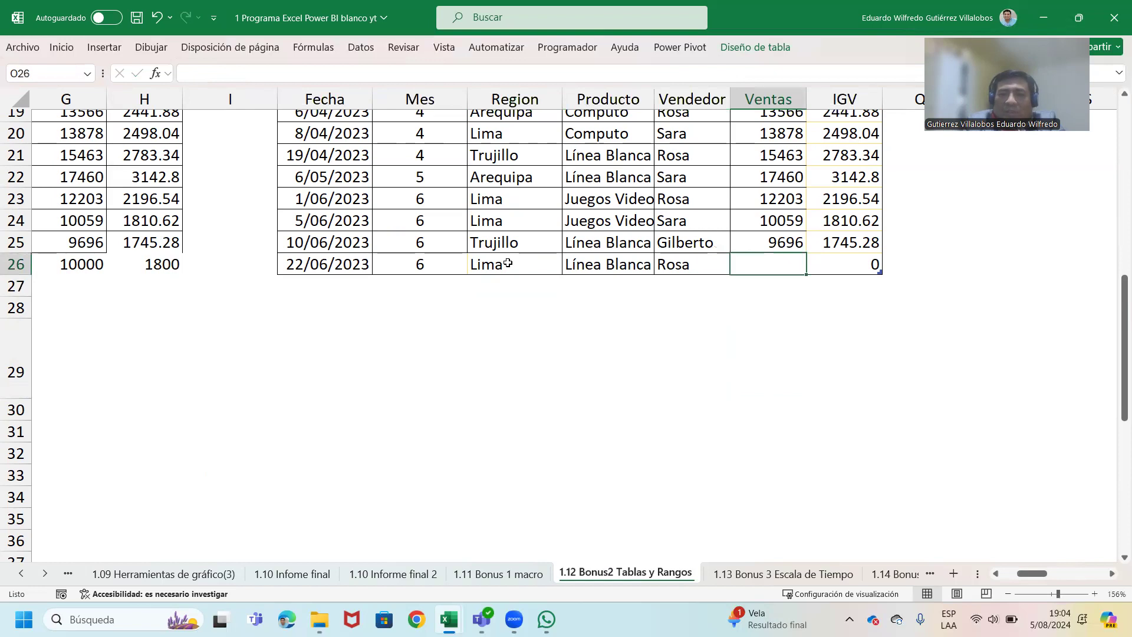
text(10000)
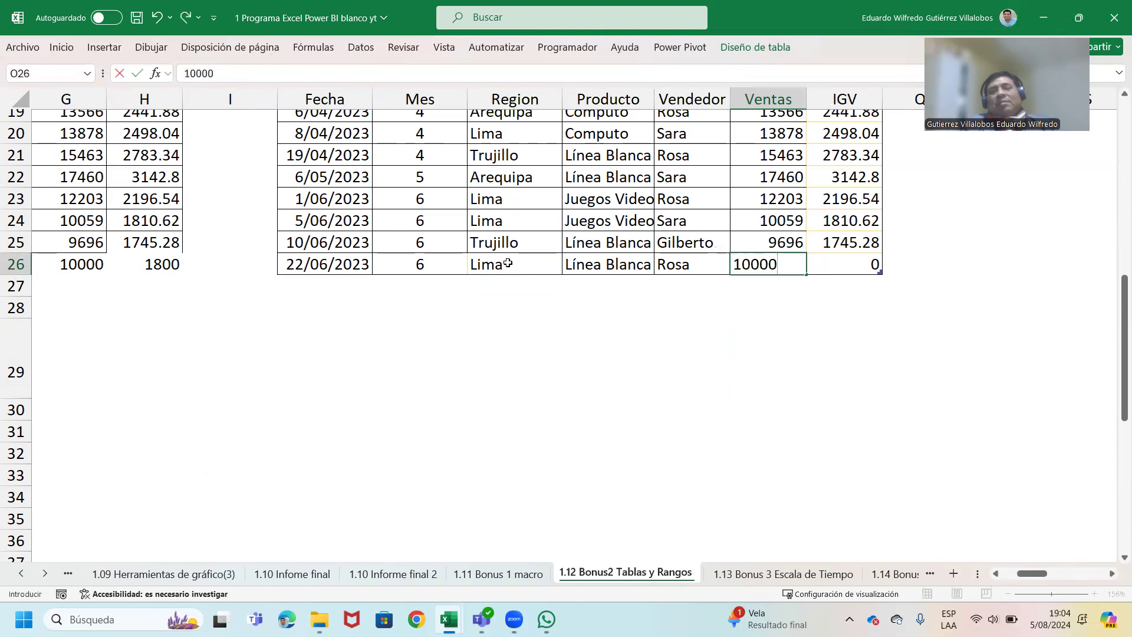
key(Return)
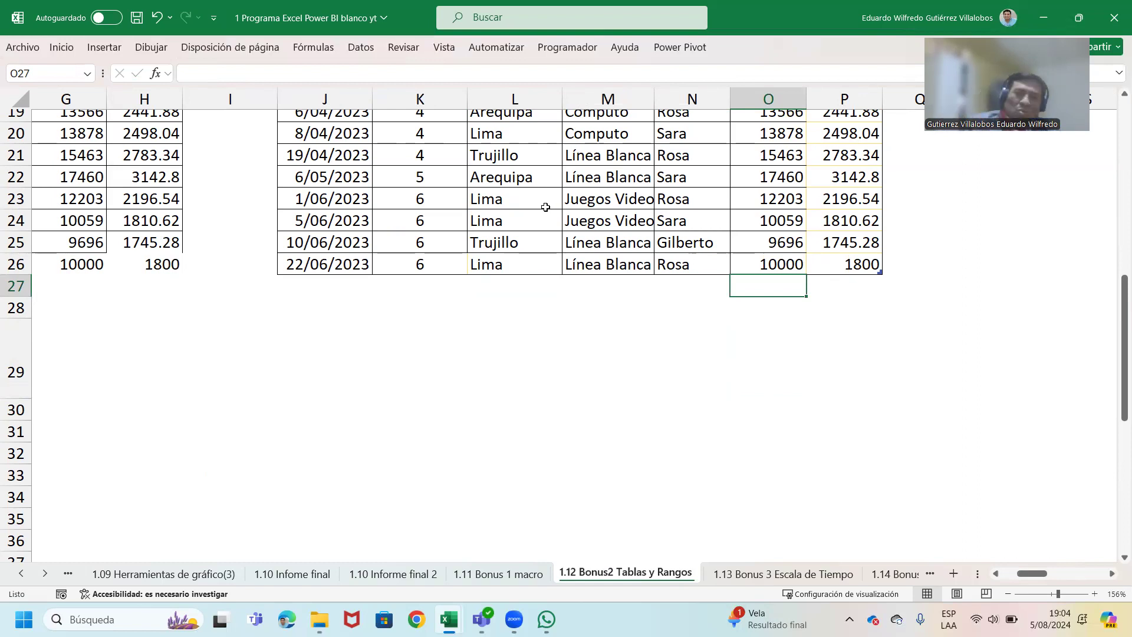
drag(1031, 574, 991, 574)
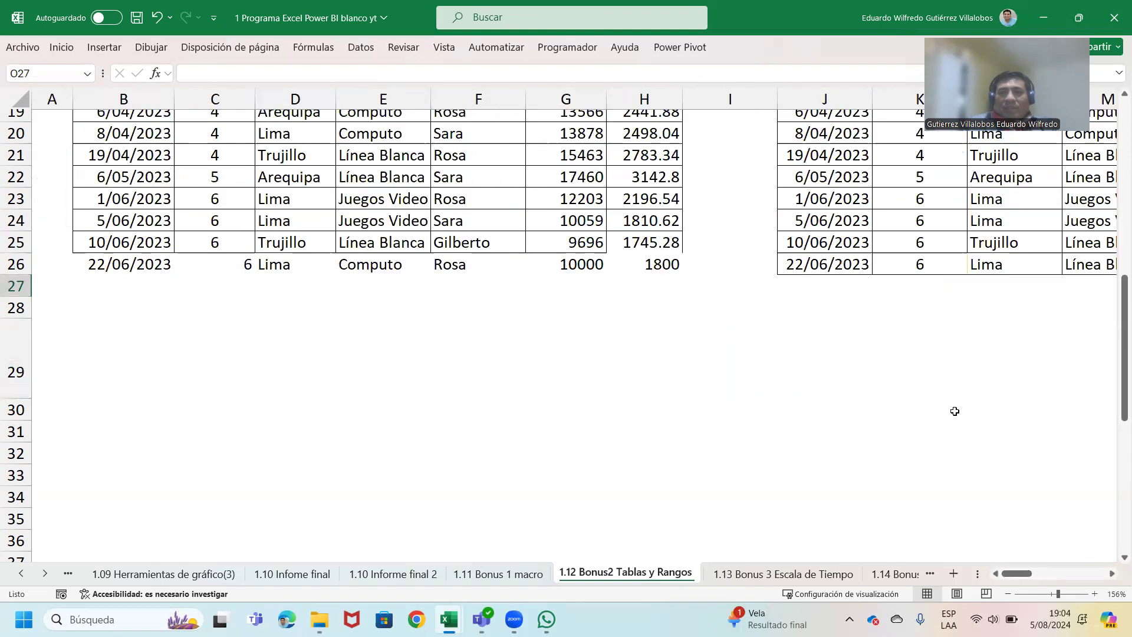
click(861, 229)
click(531, 197)
drag(1029, 573, 1042, 573)
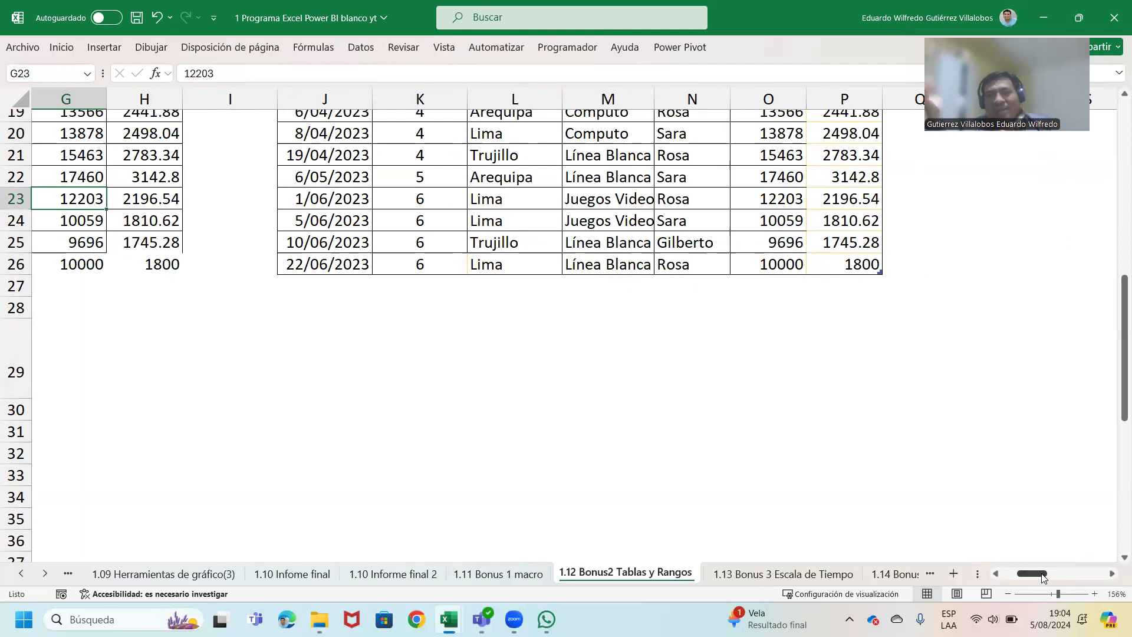
click(659, 457)
scroll(659, 457, up, 3)
scroll(659, 457, up, 4)
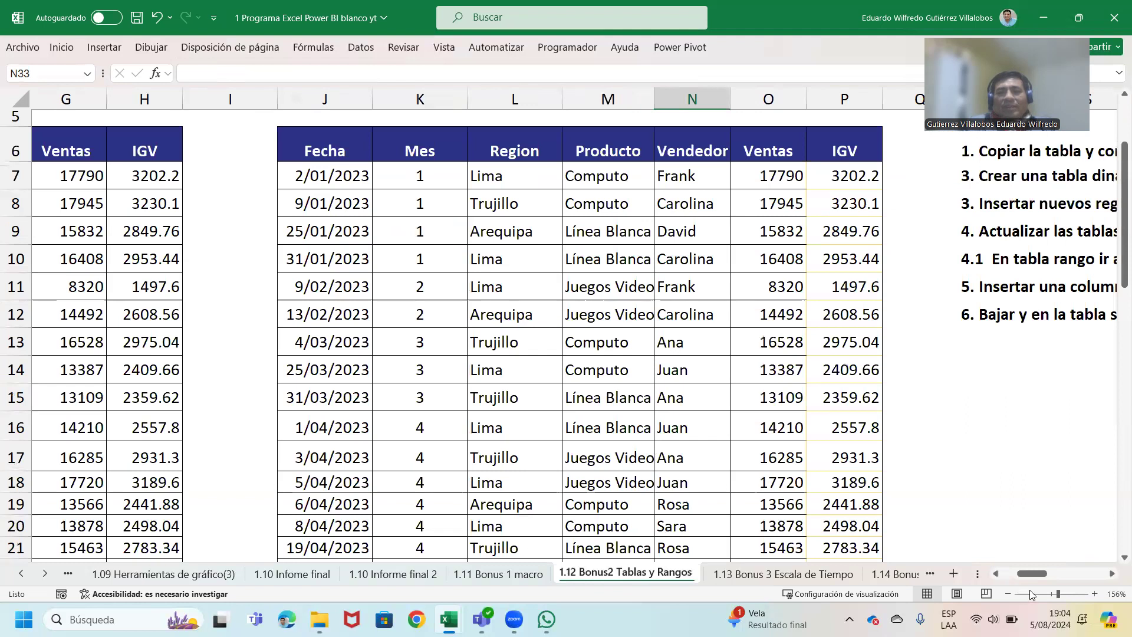
scroll(1034, 589, up, 1)
drag(1034, 574, 1030, 571)
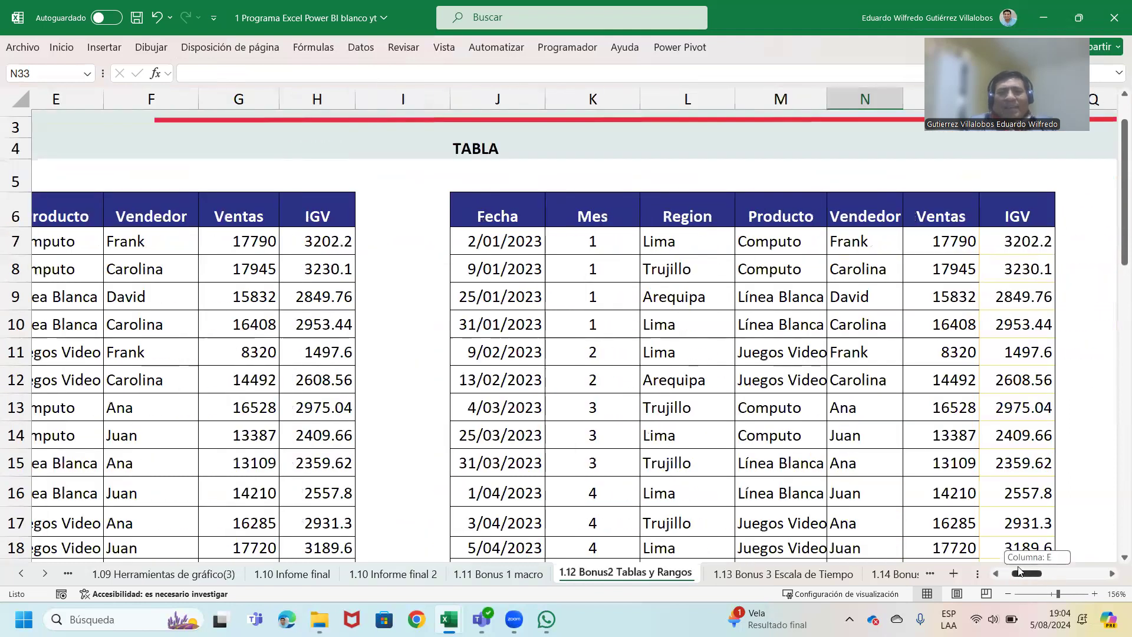
click(729, 353)
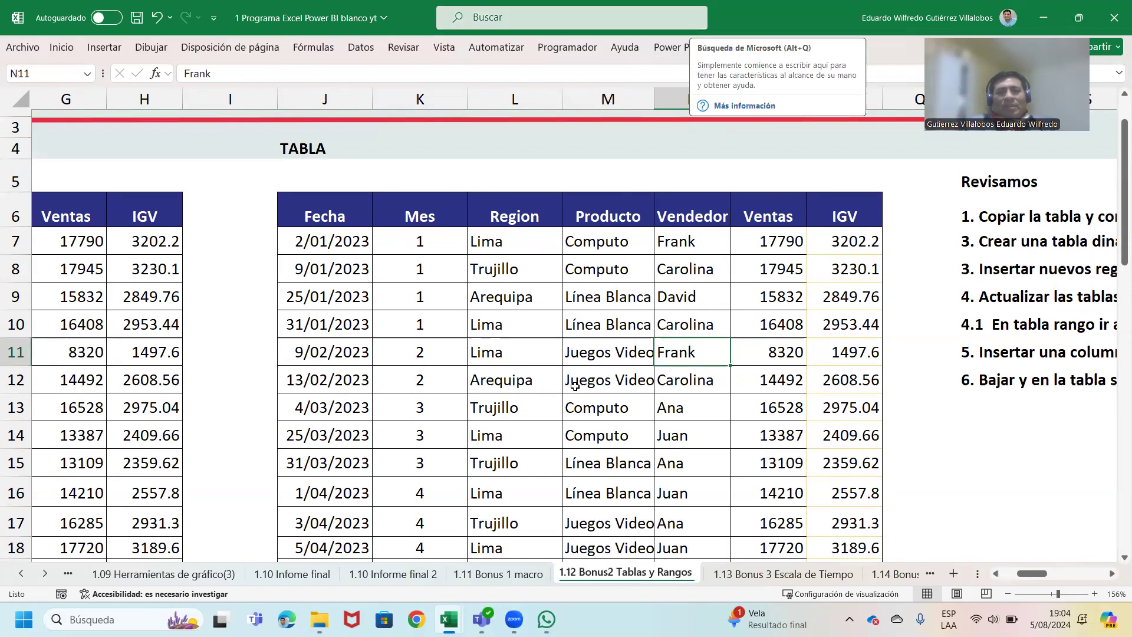
drag(1019, 570, 1003, 571)
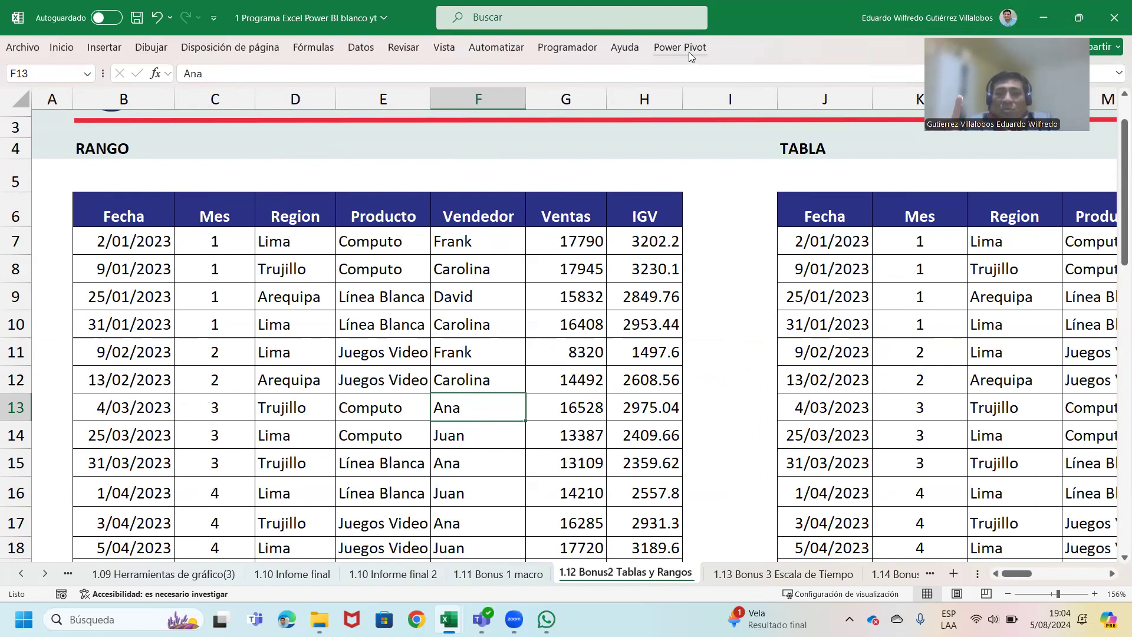
click(97, 148)
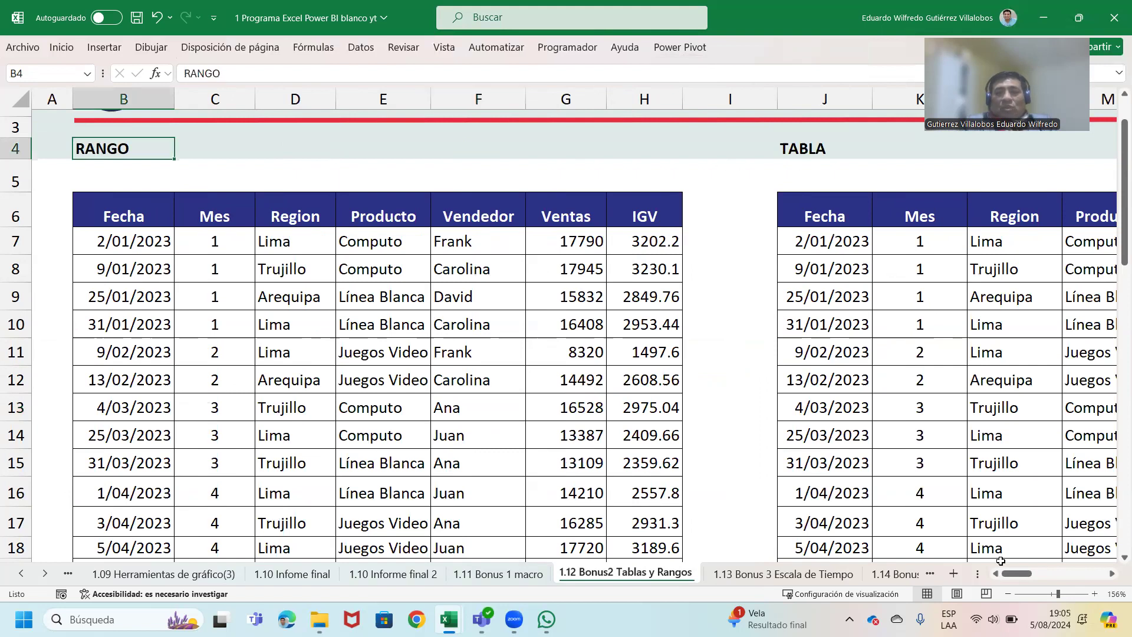
drag(1021, 572, 1042, 577)
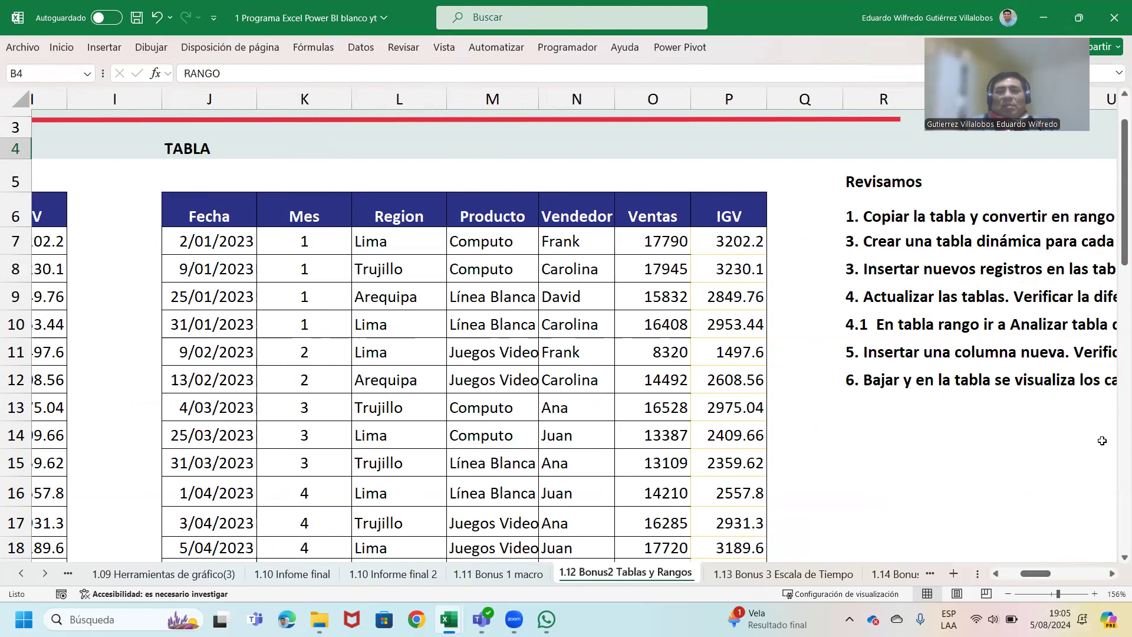
click(792, 401)
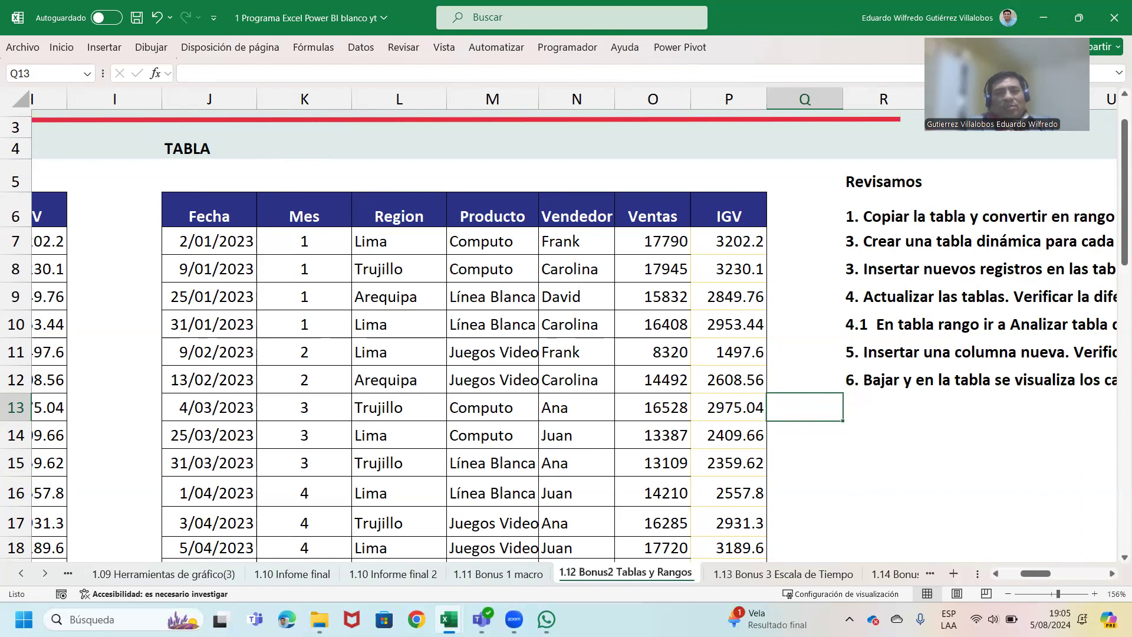
key(alt+Tab)
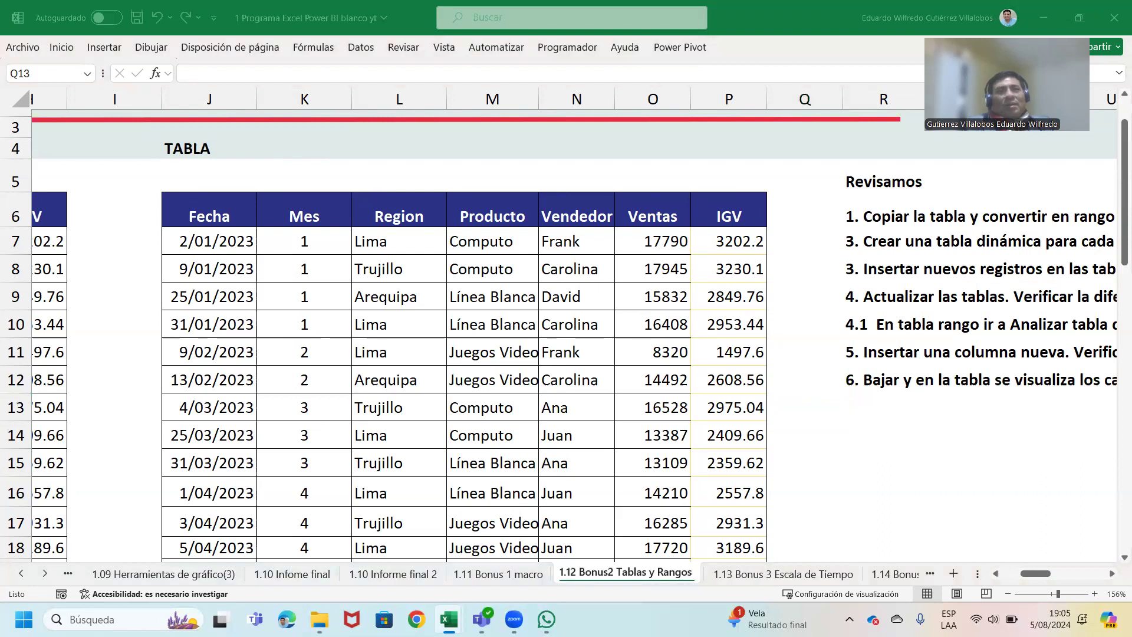